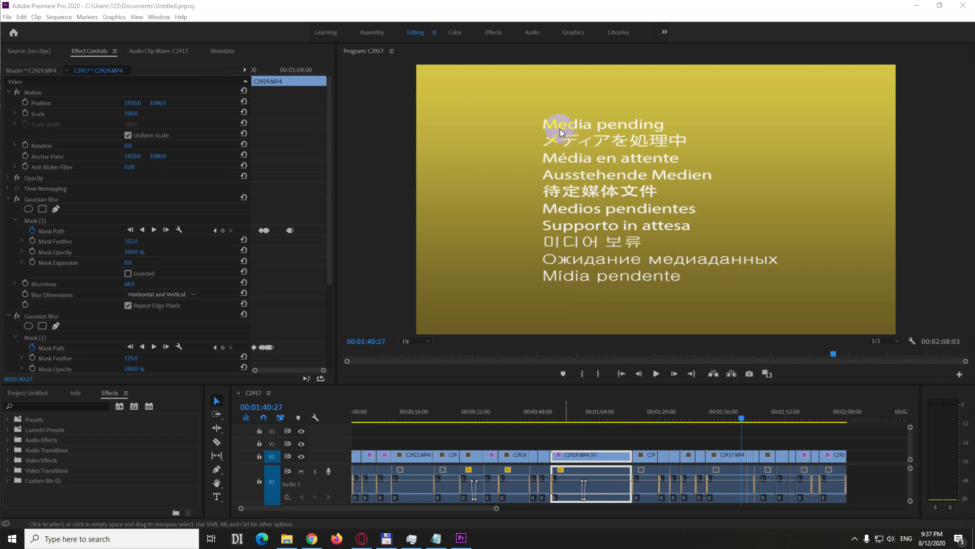
# Scrub the playhead back through the sequence and briefly play it to check playback
pyautogui.click(509, 414)
pyautogui.moveTo(509, 414); pyautogui.dragTo(732, 414)
pyautogui.click(656, 376)
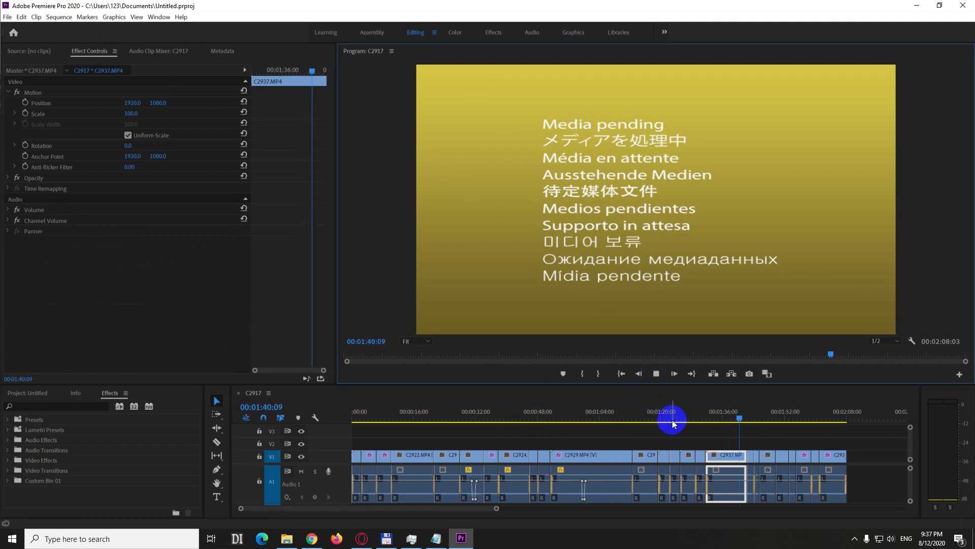
pyautogui.click(656, 374)
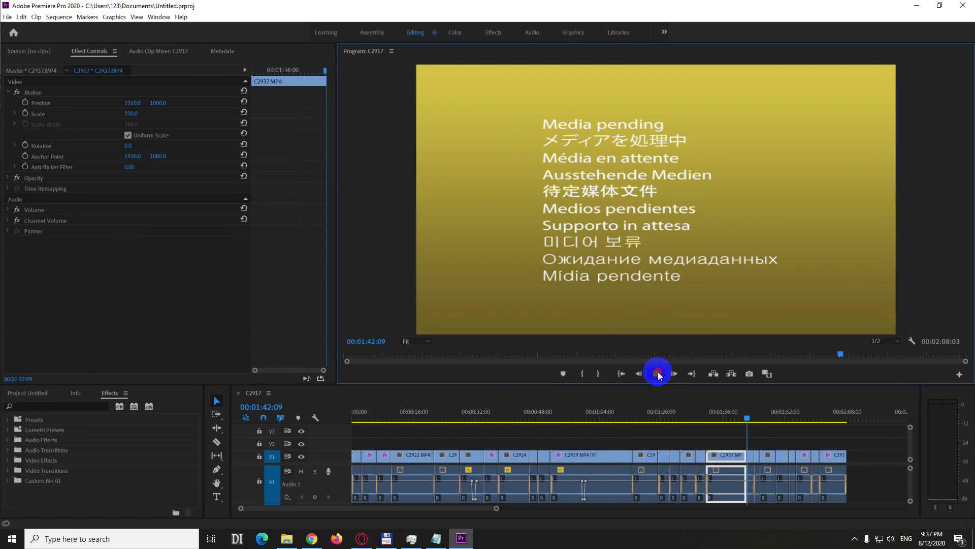
# Disable and re-enable clip C2929, then move the playhead to clip C2930
pyautogui.click(588, 418)
pyautogui.click(598, 460)
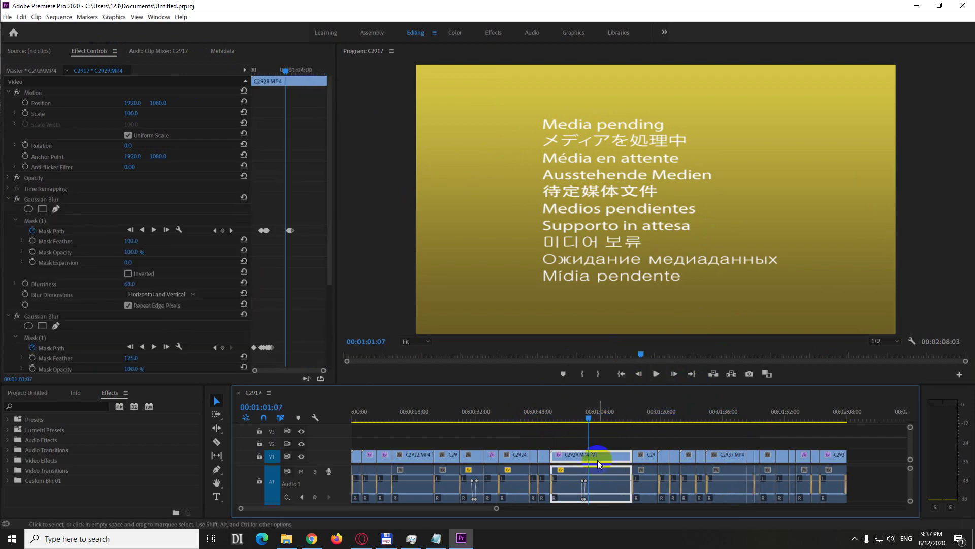
pyautogui.rightClick(594, 453)
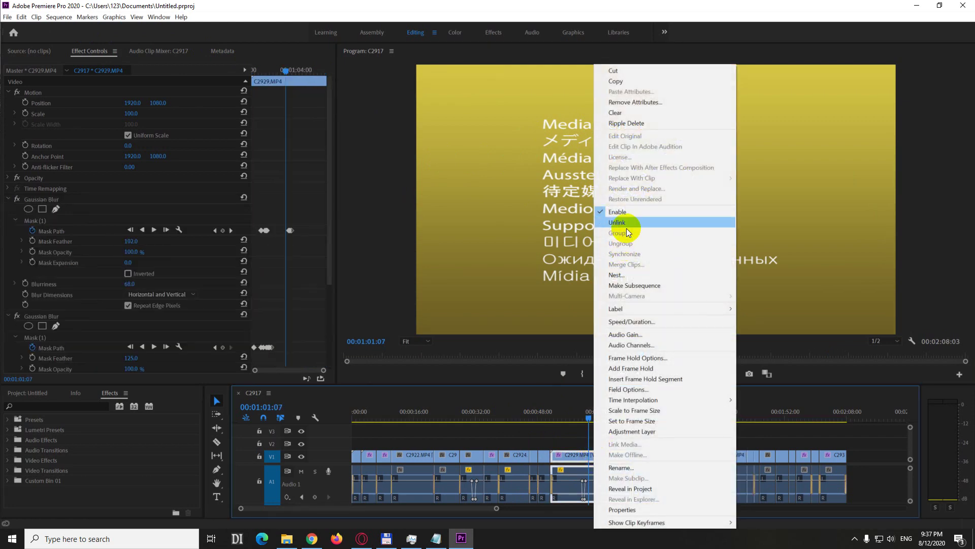
pyautogui.click(632, 212)
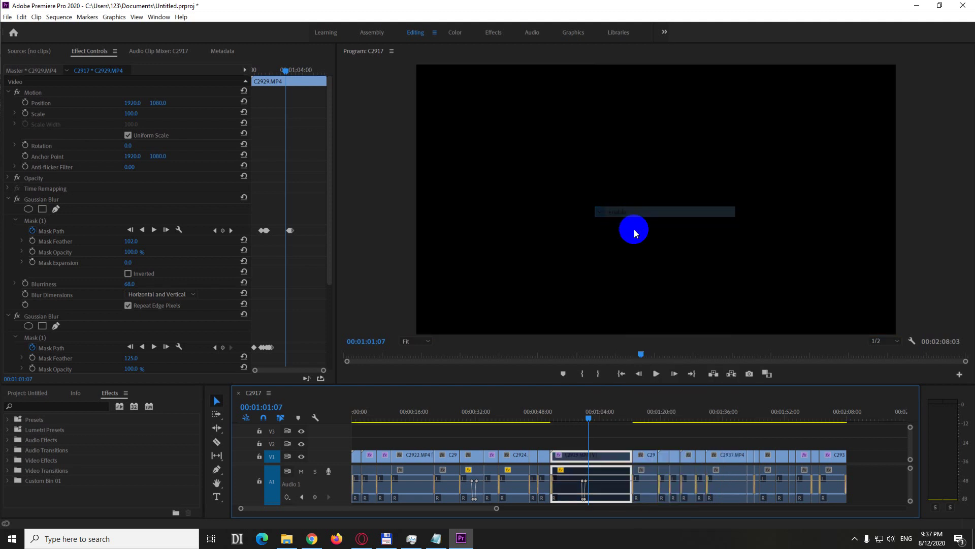
pyautogui.rightClick(602, 455)
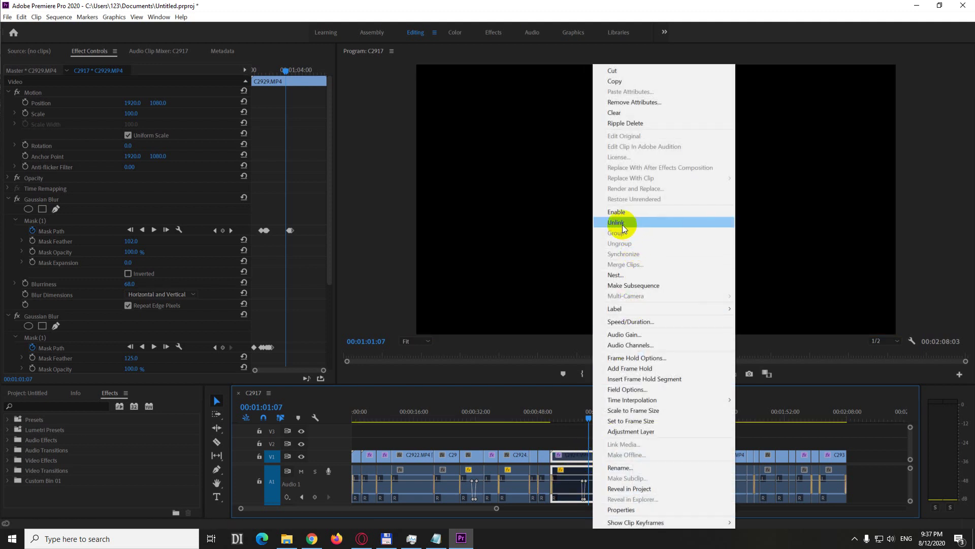
pyautogui.click(619, 211)
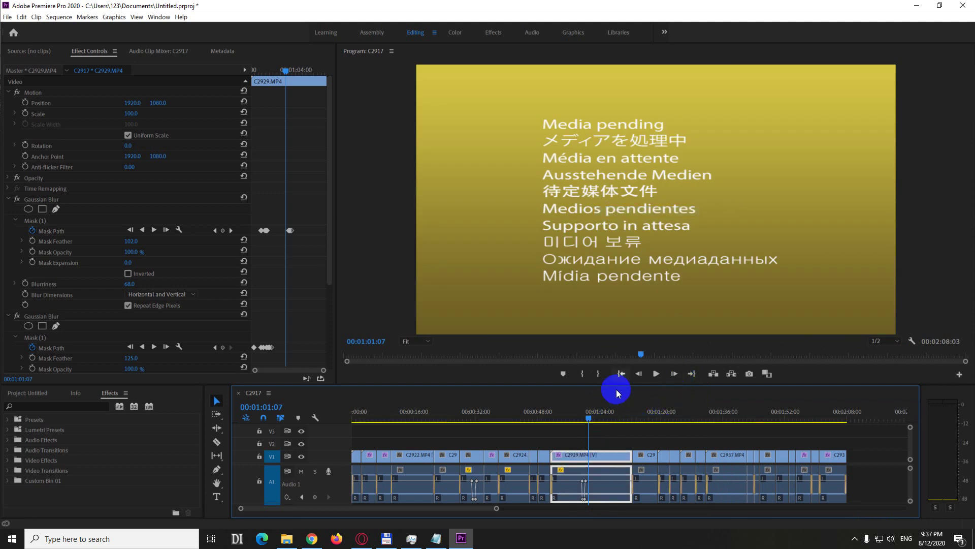
pyautogui.click(651, 411)
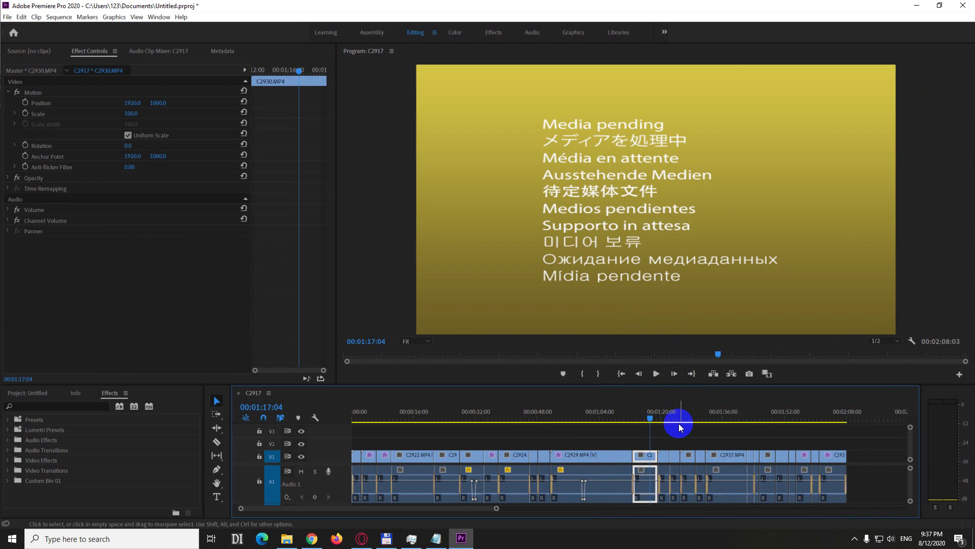
# Disable and re-enable all sequence clips, then scrub the playhead to 00:02:02:17
pyautogui.hotkey('ctrl', 'a')
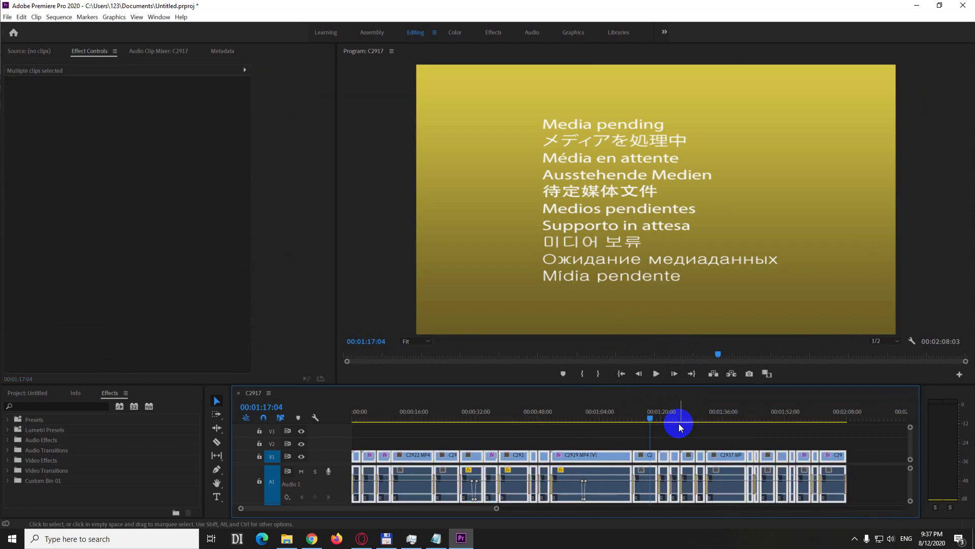
pyautogui.rightClick(644, 456)
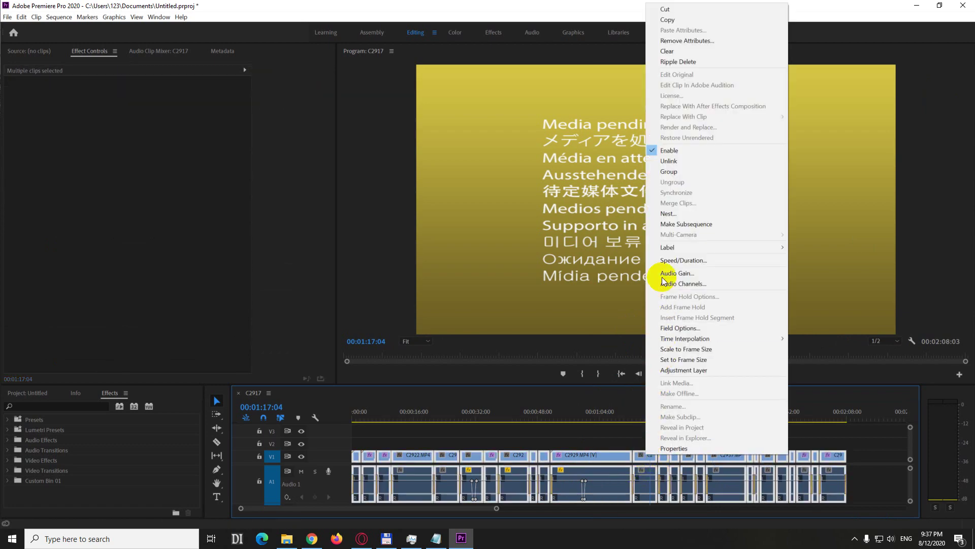
pyautogui.click(667, 150)
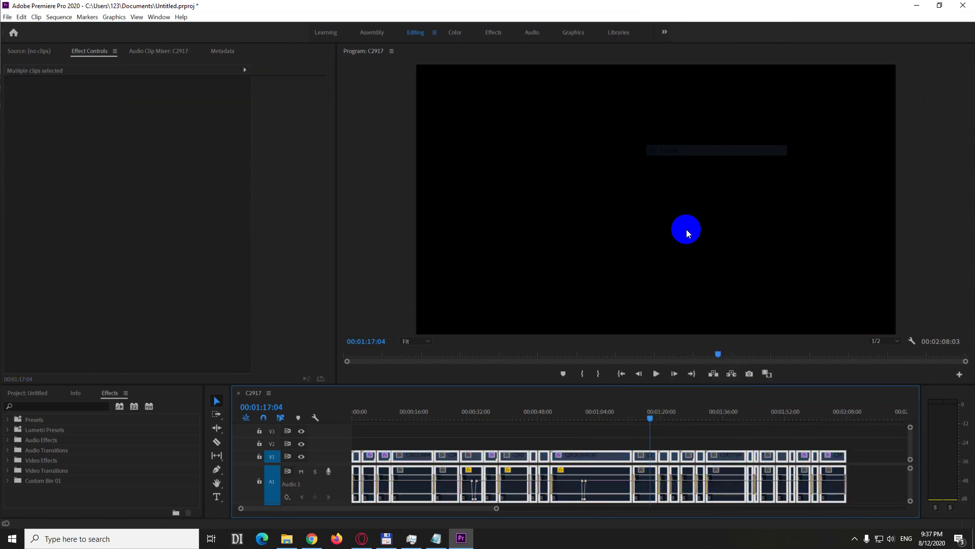
pyautogui.rightClick(648, 453)
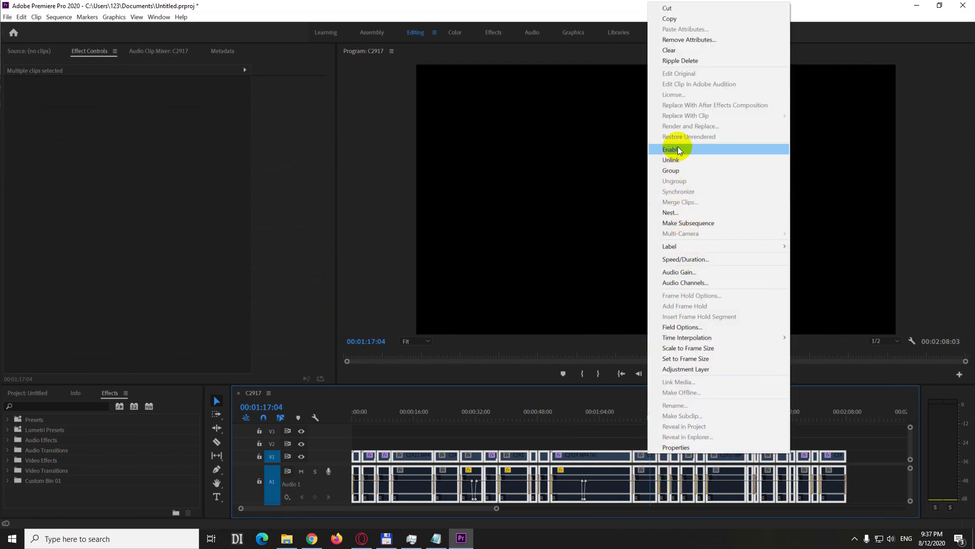
pyautogui.click(677, 150)
pyautogui.moveTo(717, 418); pyautogui.dragTo(776, 417)
pyautogui.click(825, 418)
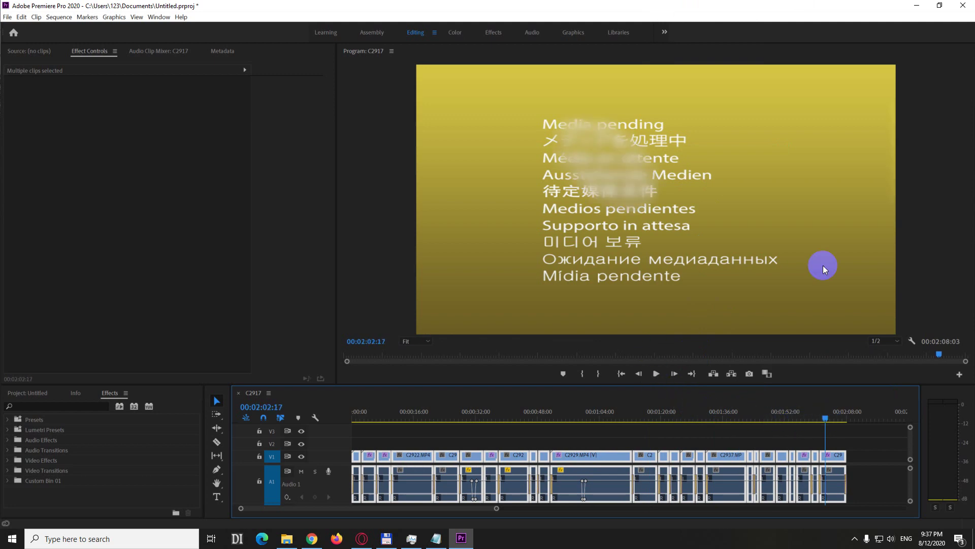
# Close Premiere Pro without saving the project, then relaunch it from the Start menu
pyautogui.click(964, 7)
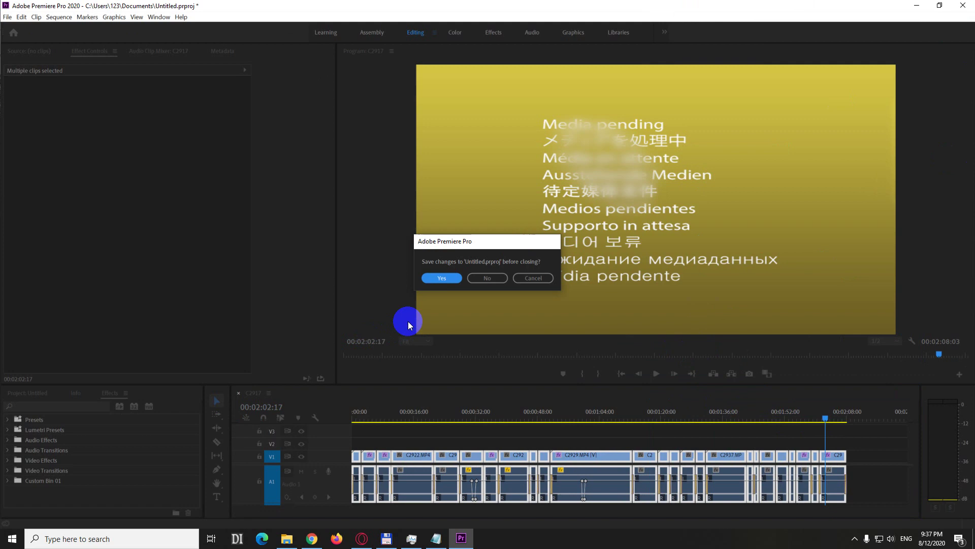
pyautogui.click(475, 278)
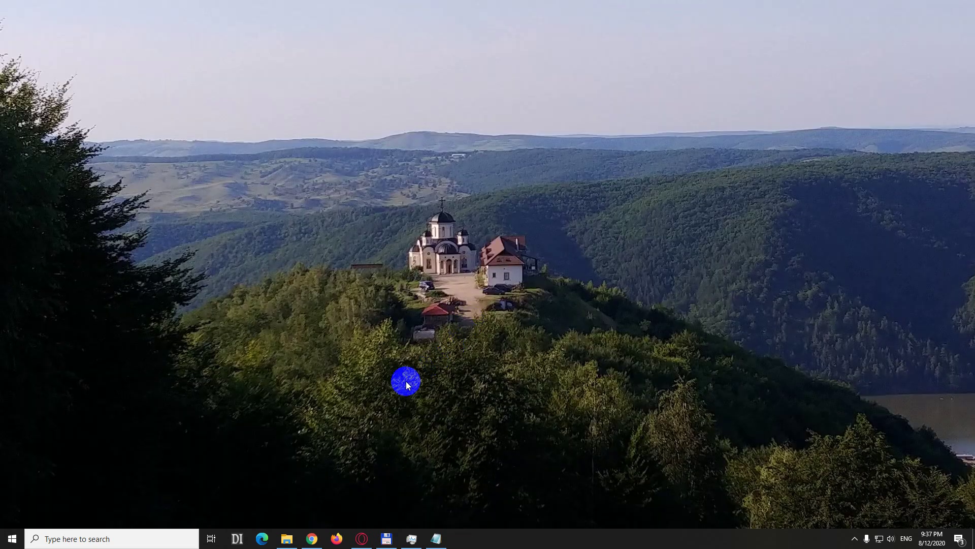
pyautogui.click(13, 538)
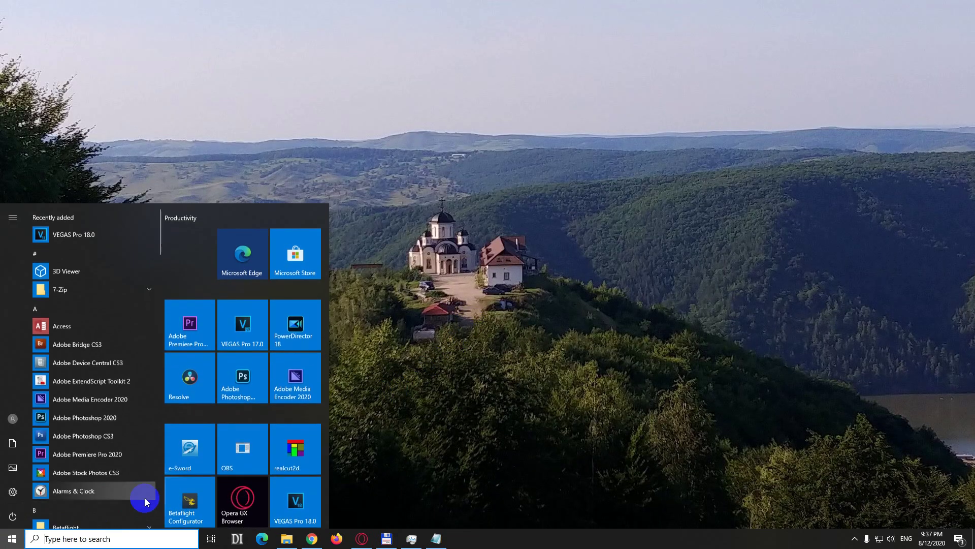
pyautogui.click(193, 318)
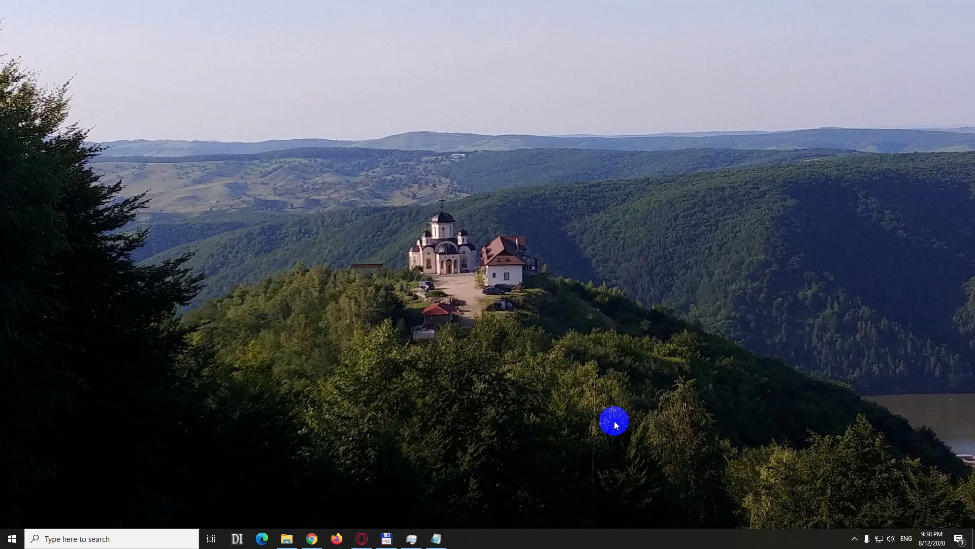
# Open Task Manager and end the Adobe Premiere Pro.exe process from the Details tab
pyautogui.rightClick(540, 539)
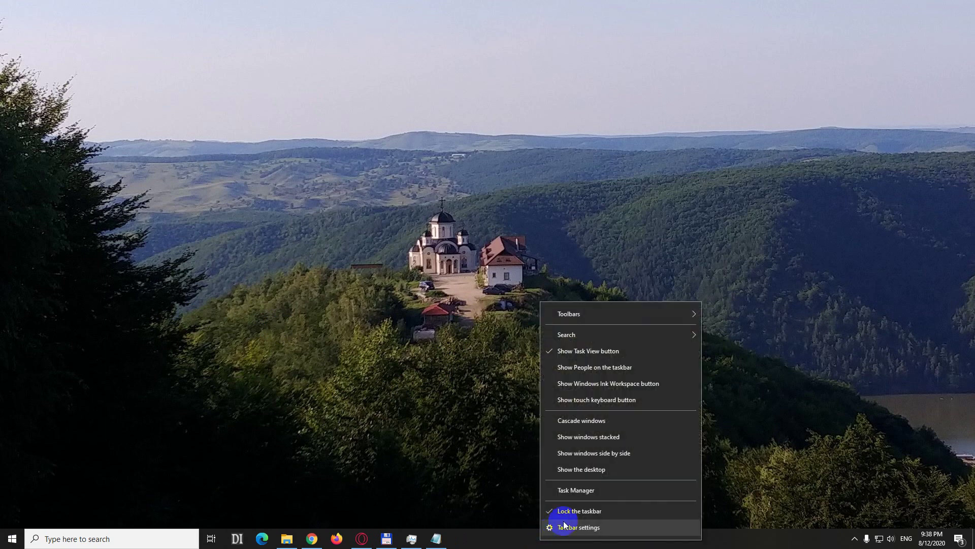
pyautogui.click(593, 491)
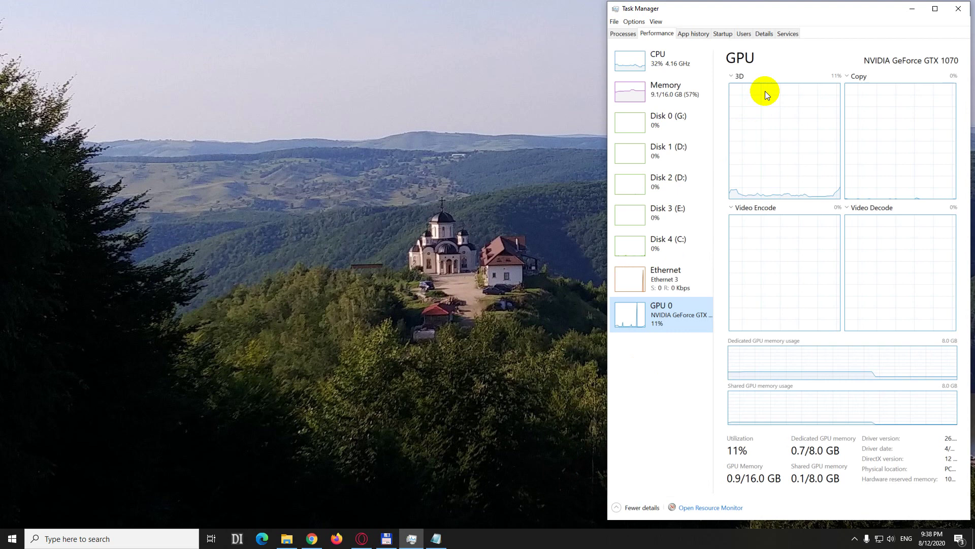
pyautogui.click(766, 34)
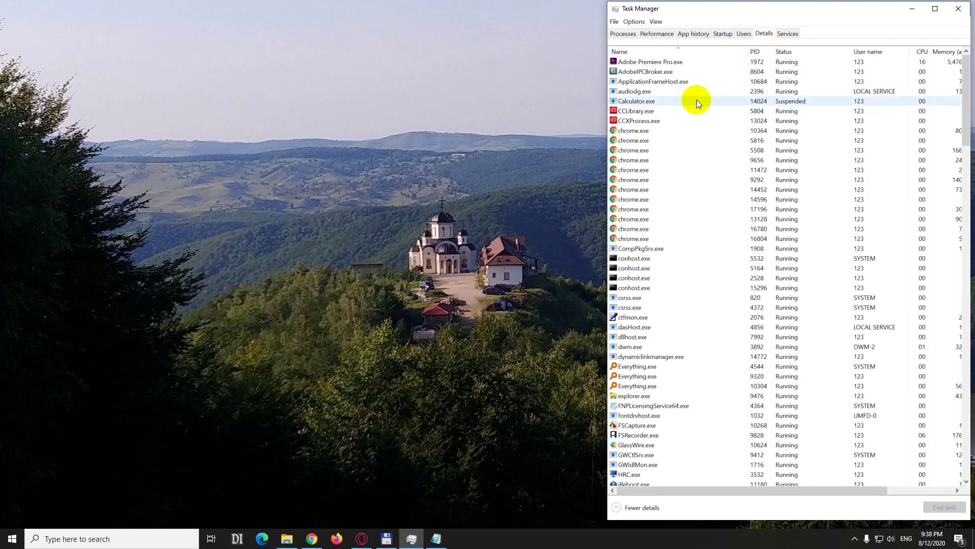
pyautogui.click(662, 65)
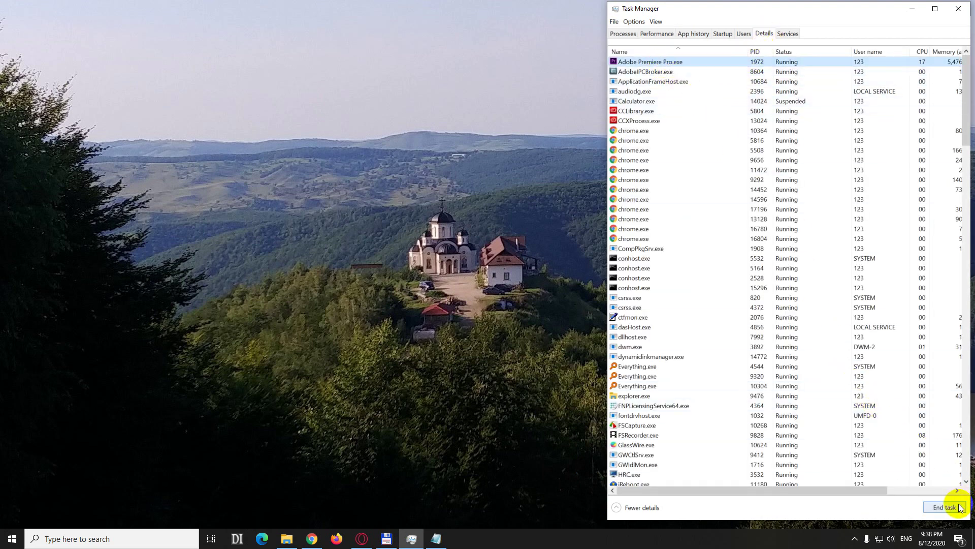
pyautogui.click(940, 507)
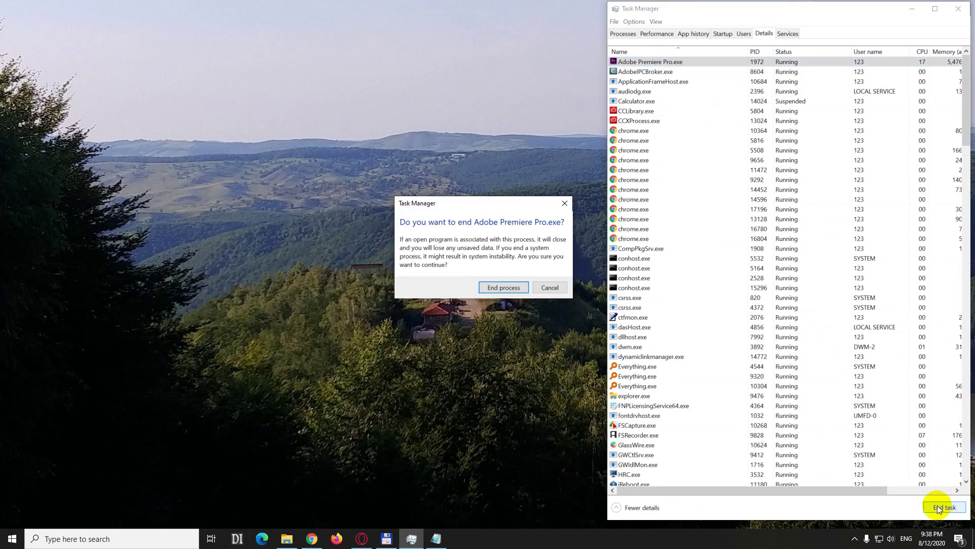
pyautogui.click(508, 287)
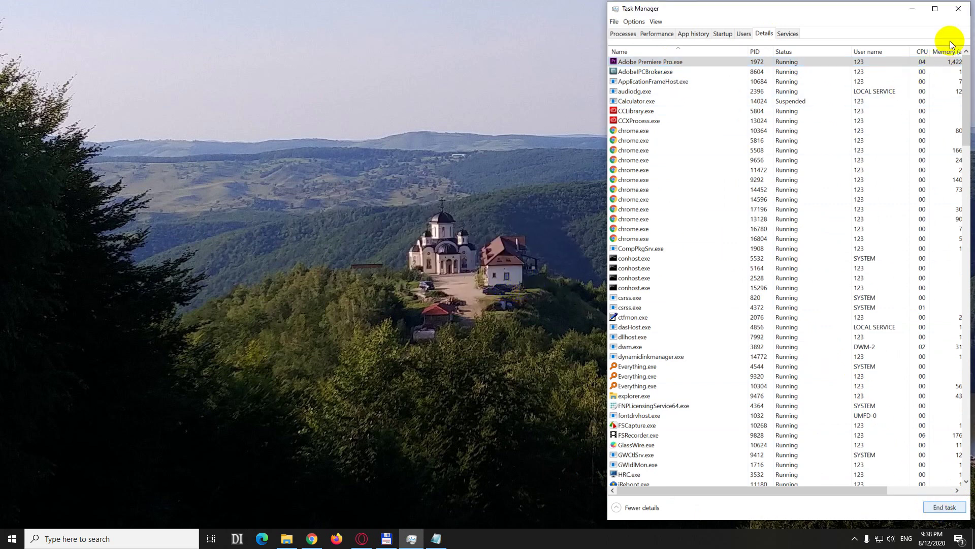
# Close Task Manager, relaunch Premiere Pro 2020 and reopen the most recent Untitled project
pyautogui.click(959, 8)
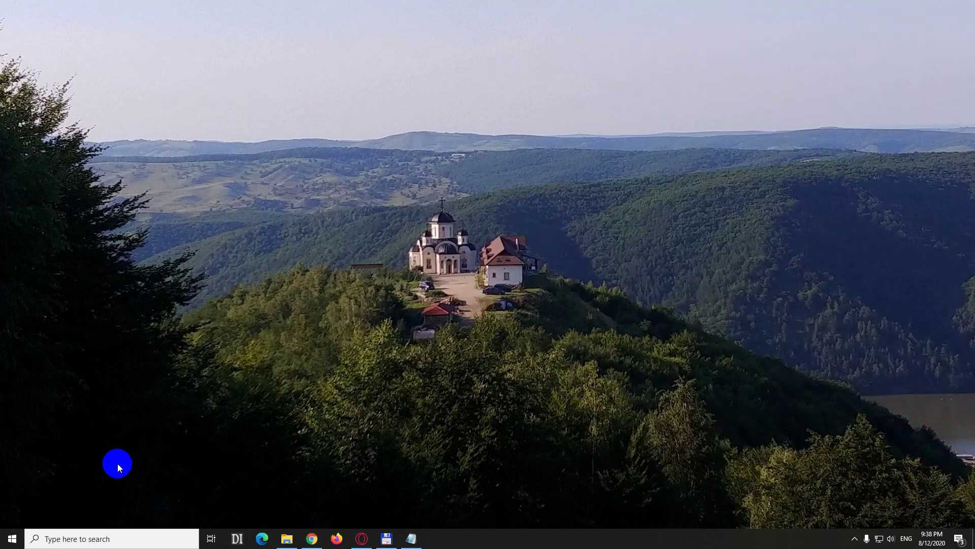
pyautogui.click(12, 540)
pyautogui.click(193, 390)
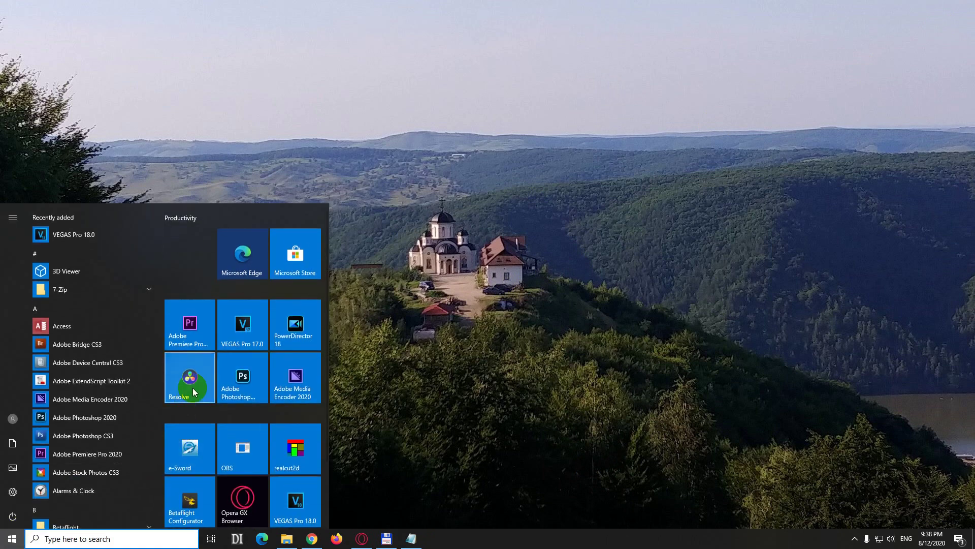
pyautogui.click(196, 325)
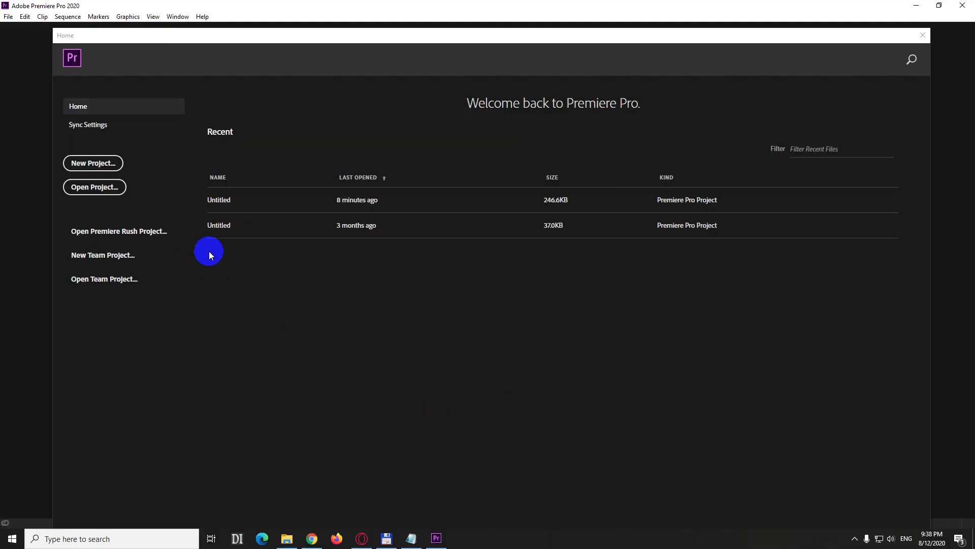
pyautogui.click(284, 202)
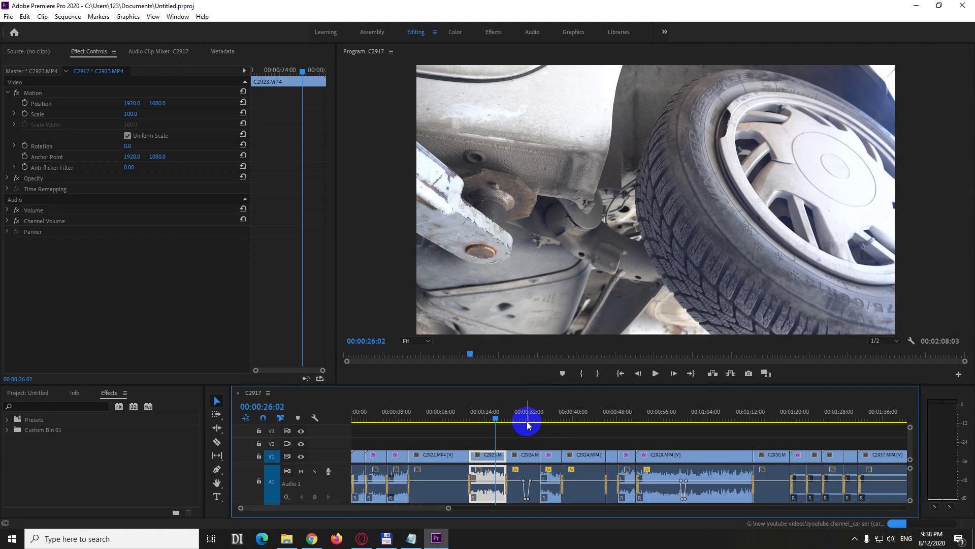
# Move the playhead across clips C2924 and C2922, ending at 00:00:16:16
pyautogui.click(520, 418)
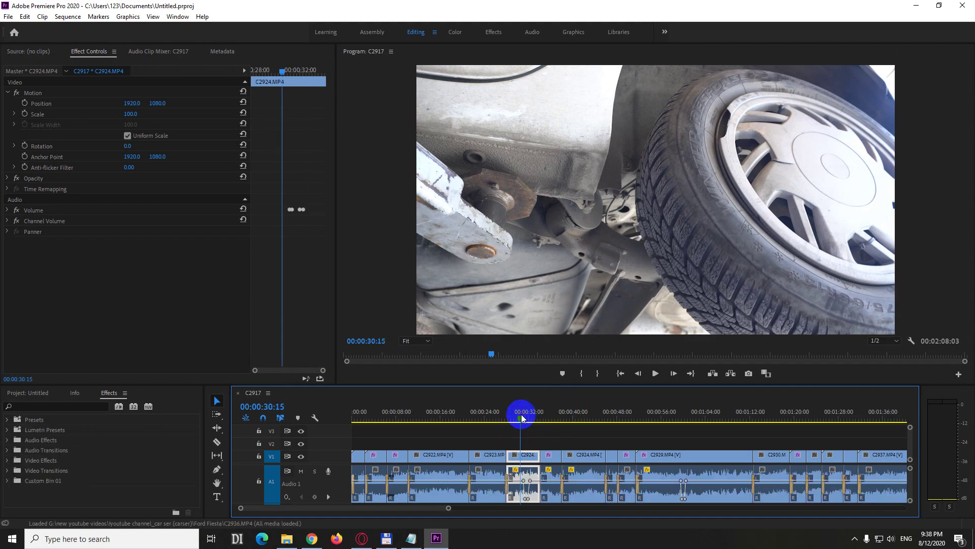
pyautogui.click(483, 418)
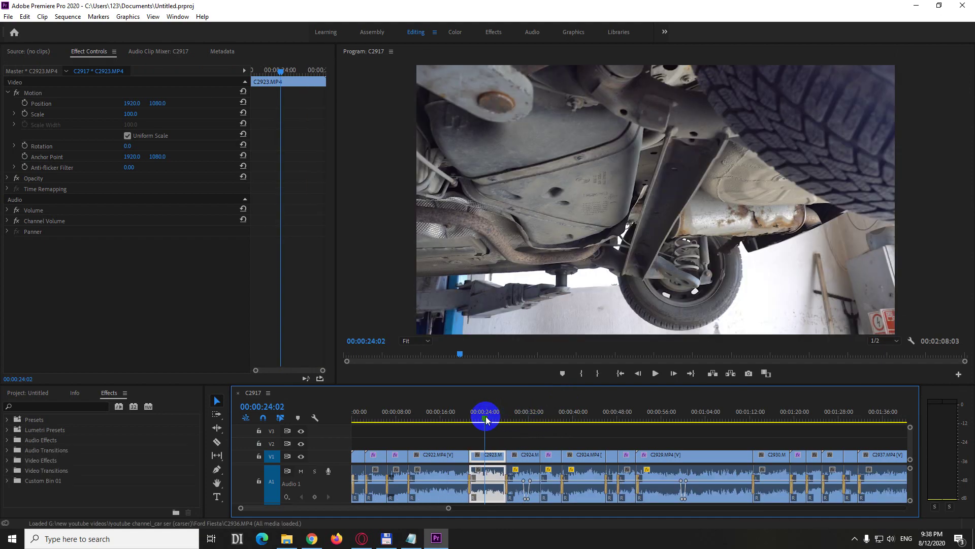
pyautogui.click(442, 418)
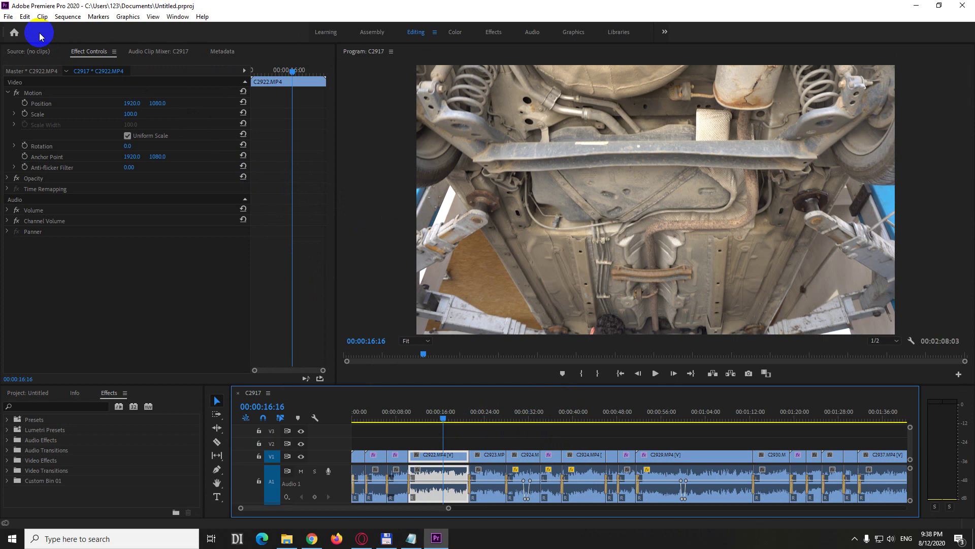
# Open Edit > Preferences > General and switch to the Media Cache page
pyautogui.click(25, 16)
pyautogui.moveTo(72, 325)
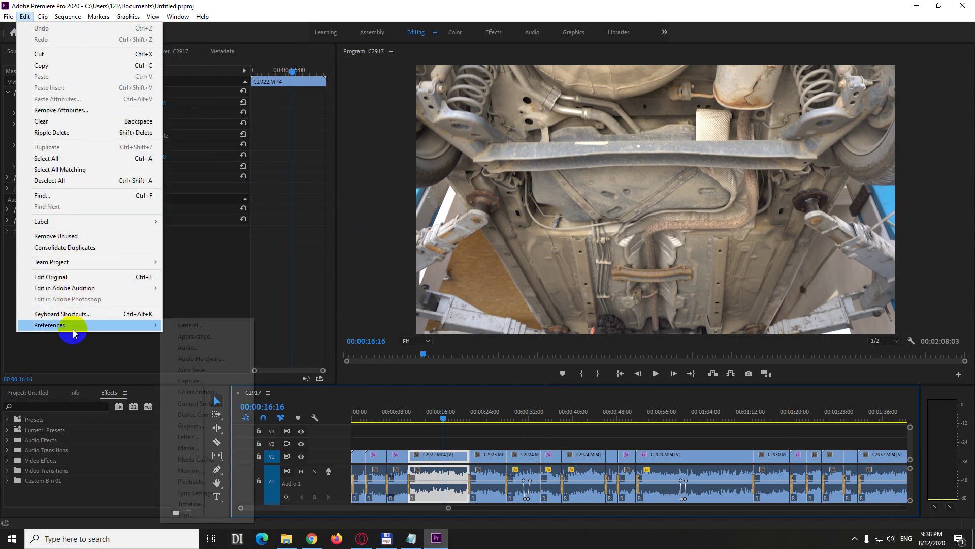
pyautogui.click(184, 326)
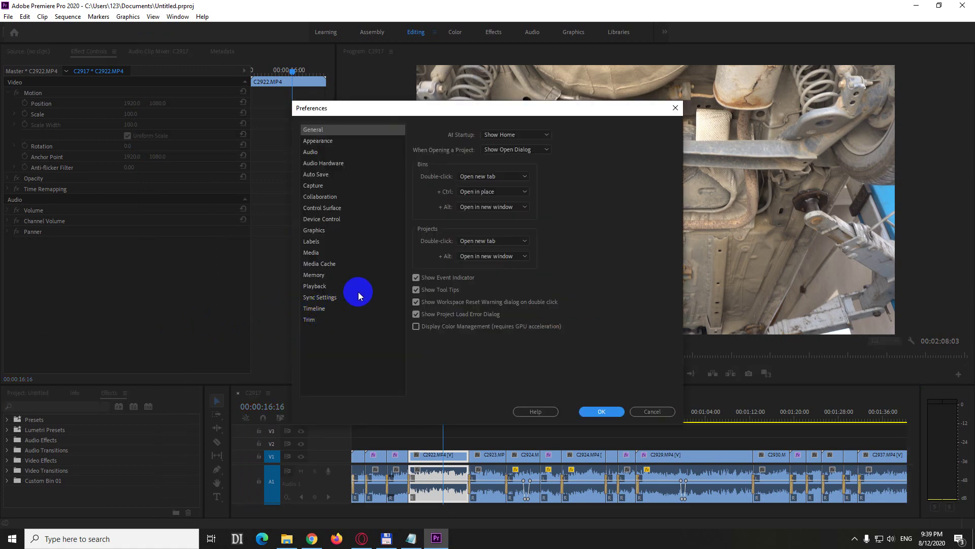
pyautogui.click(324, 264)
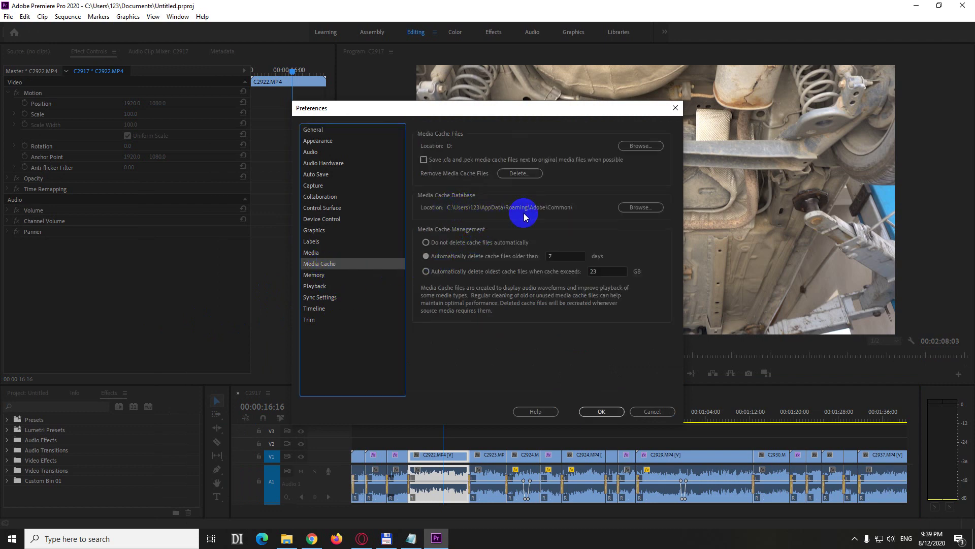
# Open the media cache database folder picker and browse to the user's folder on drive C:
pyautogui.click(644, 212)
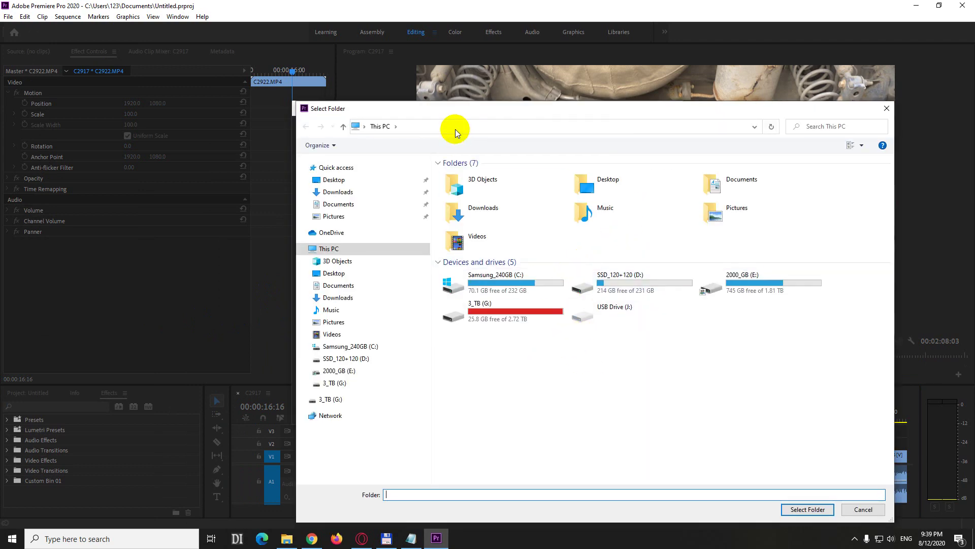
pyautogui.moveTo(454, 115); pyautogui.dragTo(433, 246)
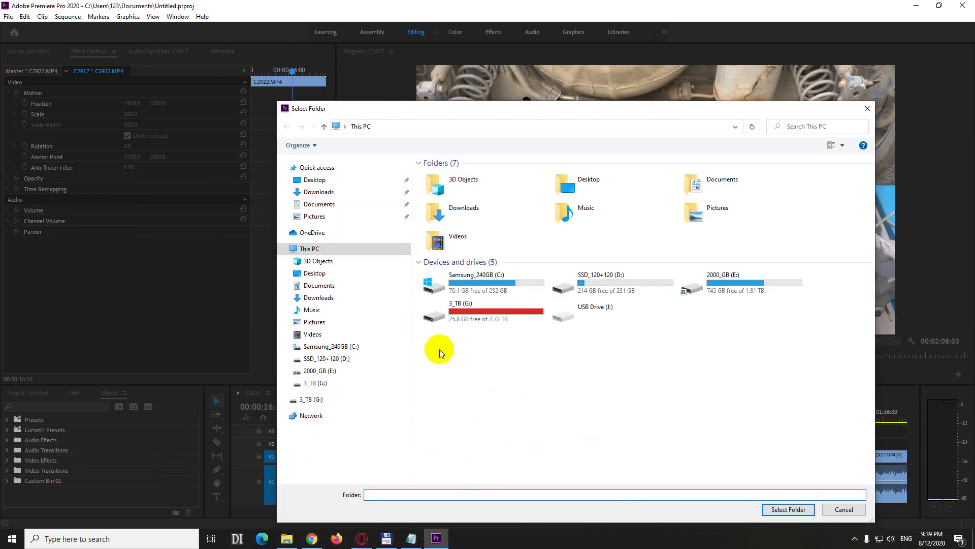
pyautogui.doubleClick(473, 280)
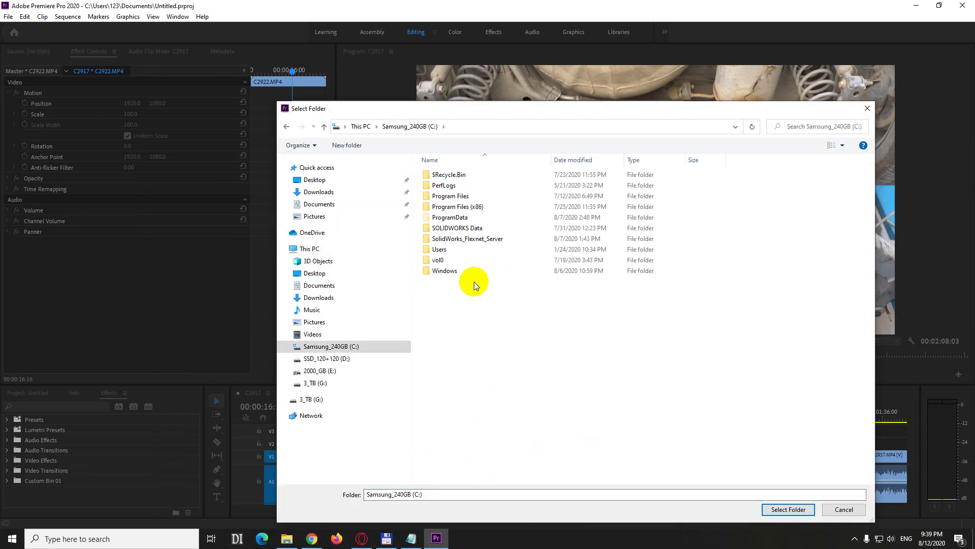
pyautogui.doubleClick(440, 250)
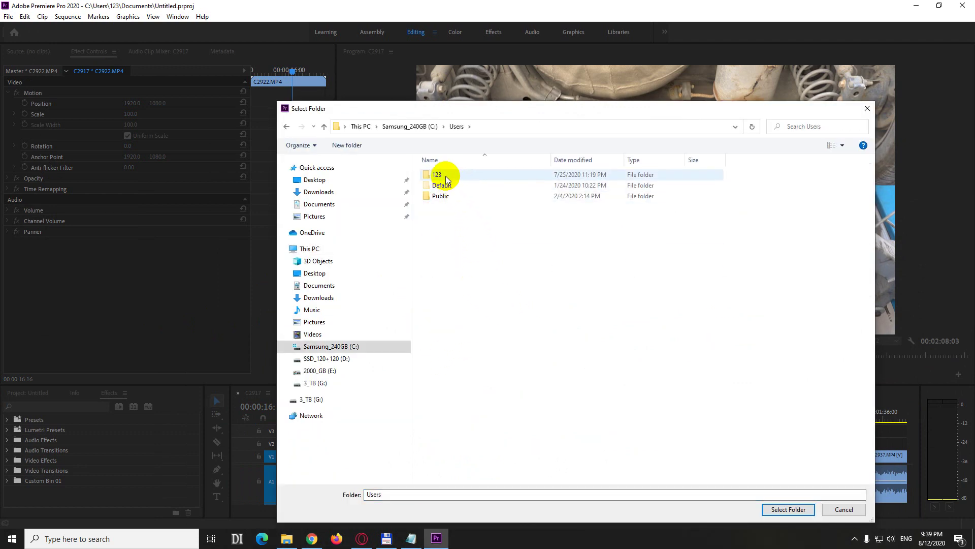
pyautogui.doubleClick(444, 174)
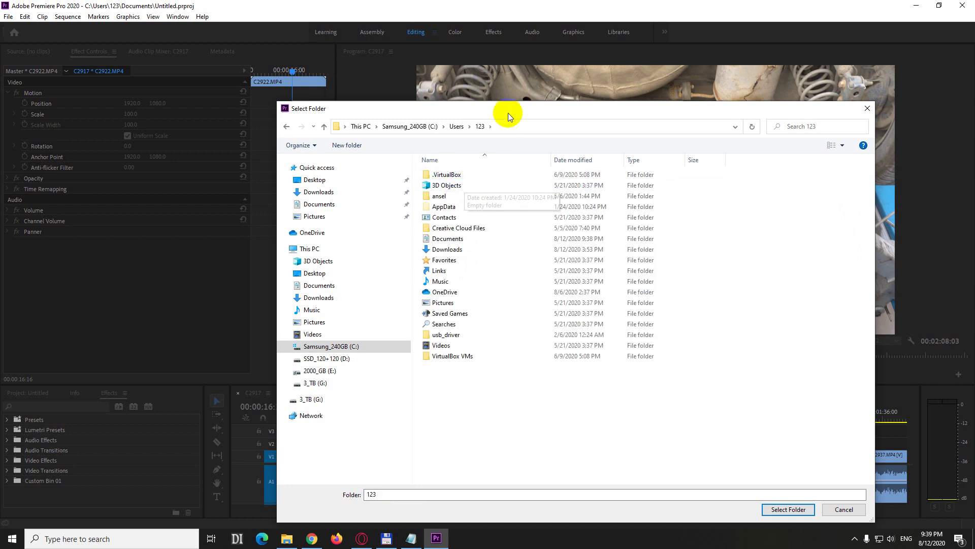
pyautogui.moveTo(509, 104); pyautogui.dragTo(503, 222)
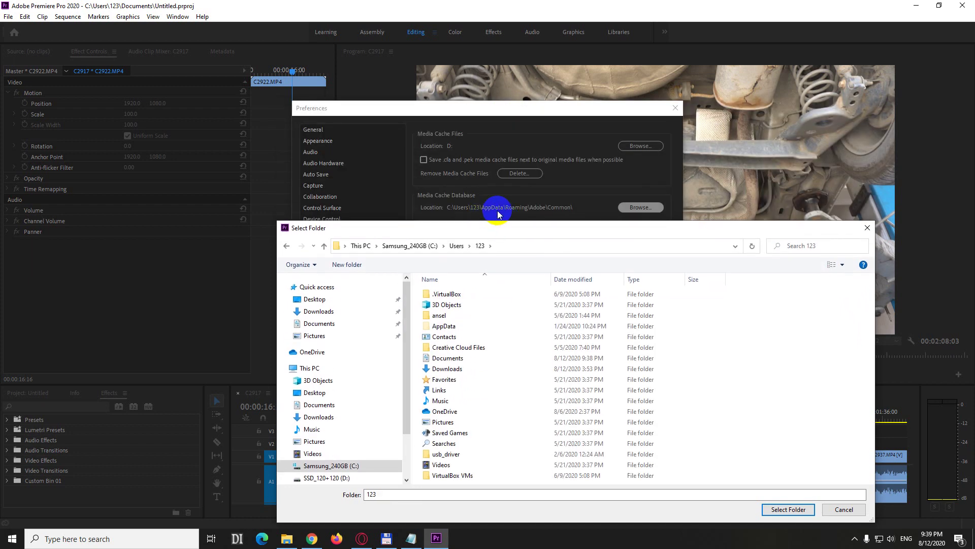
# Navigate through AppData, Roaming and Adobe into the Common folder
pyautogui.click(451, 327)
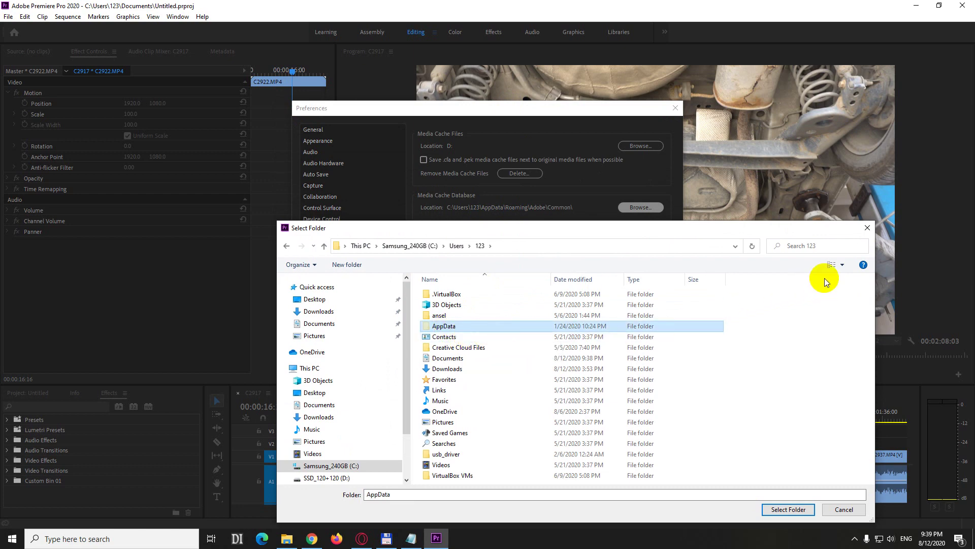
pyautogui.doubleClick(453, 329)
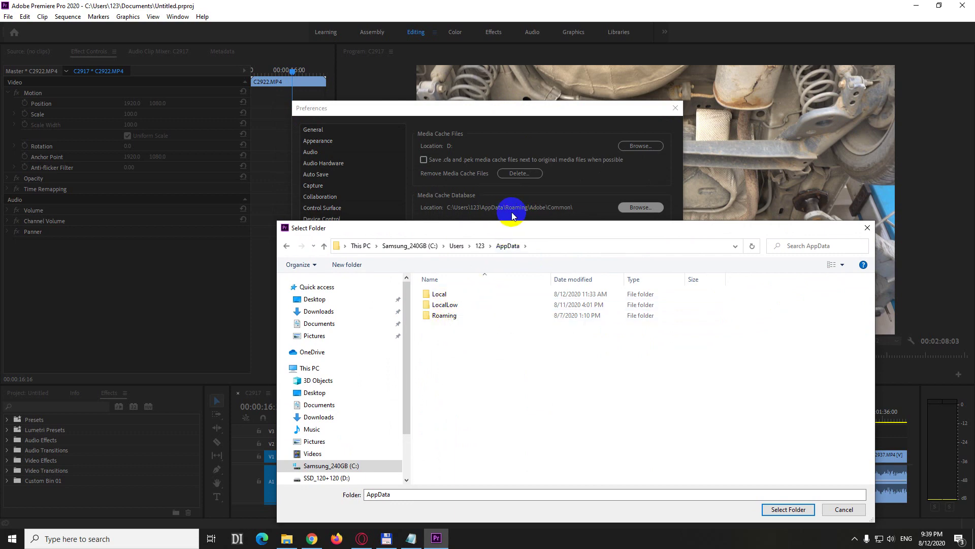
pyautogui.doubleClick(446, 317)
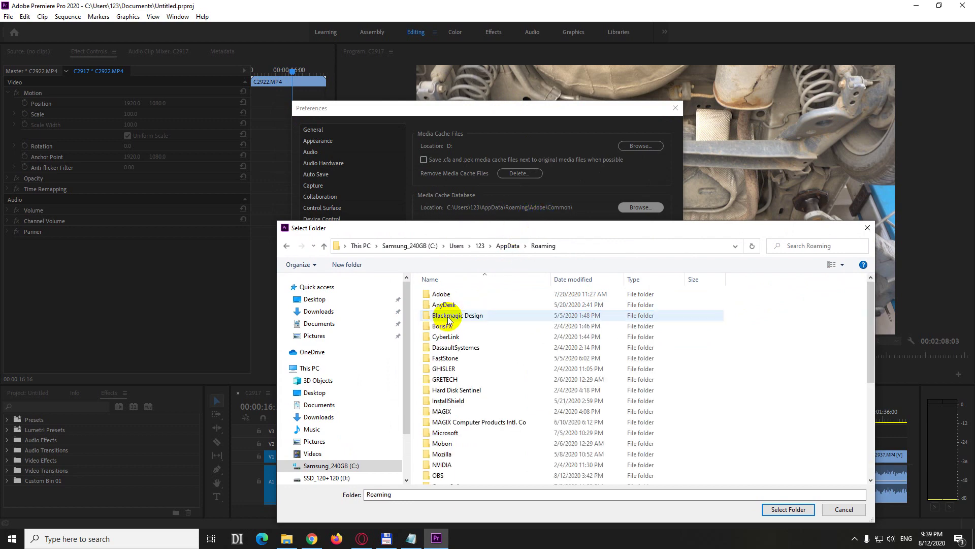
pyautogui.click(446, 297)
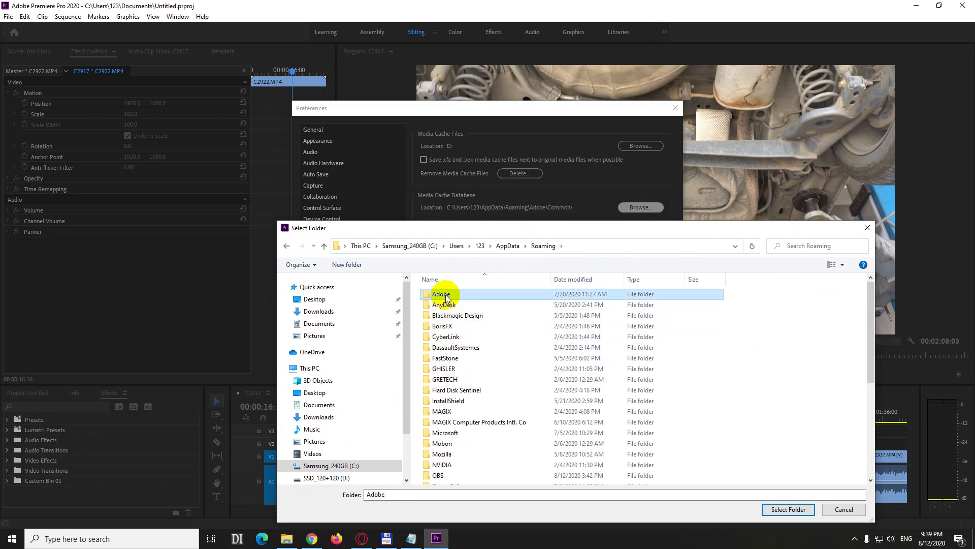
pyautogui.doubleClick(445, 295)
pyautogui.click(455, 391)
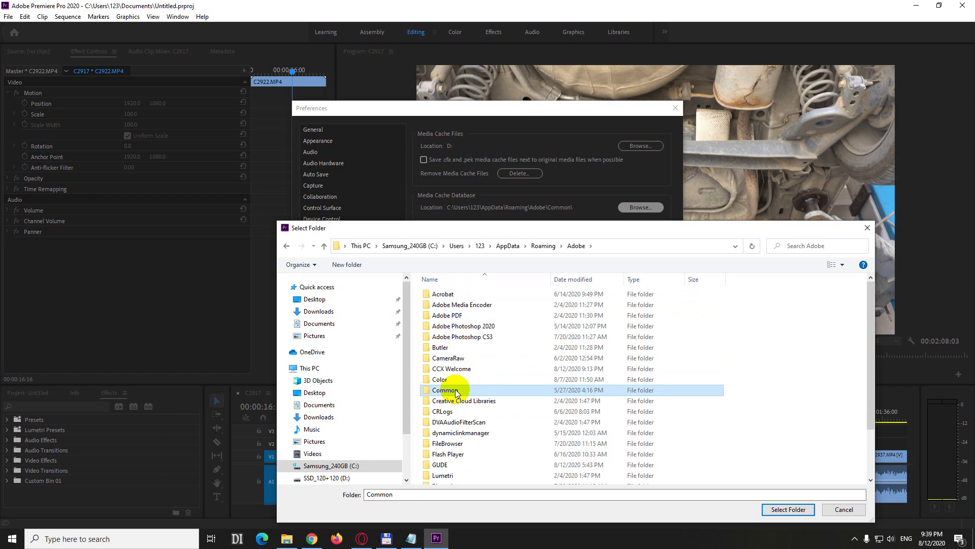
pyautogui.doubleClick(456, 390)
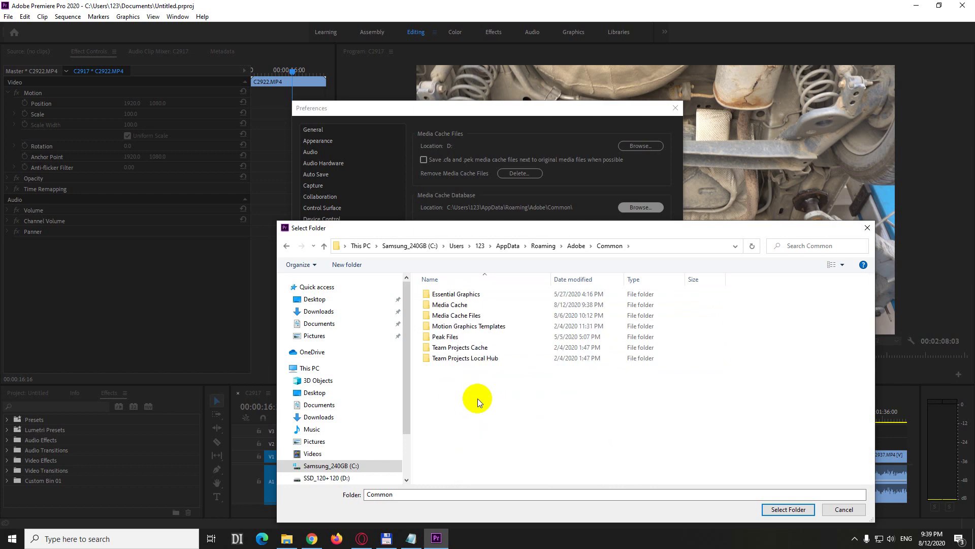
pyautogui.click(451, 307)
pyautogui.doubleClick(456, 307)
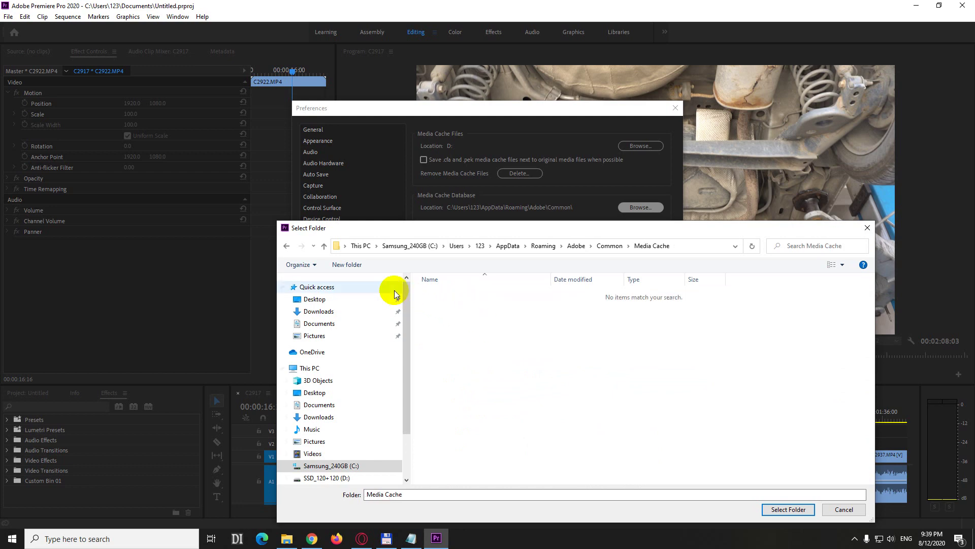
pyautogui.click(323, 246)
pyautogui.click(456, 315)
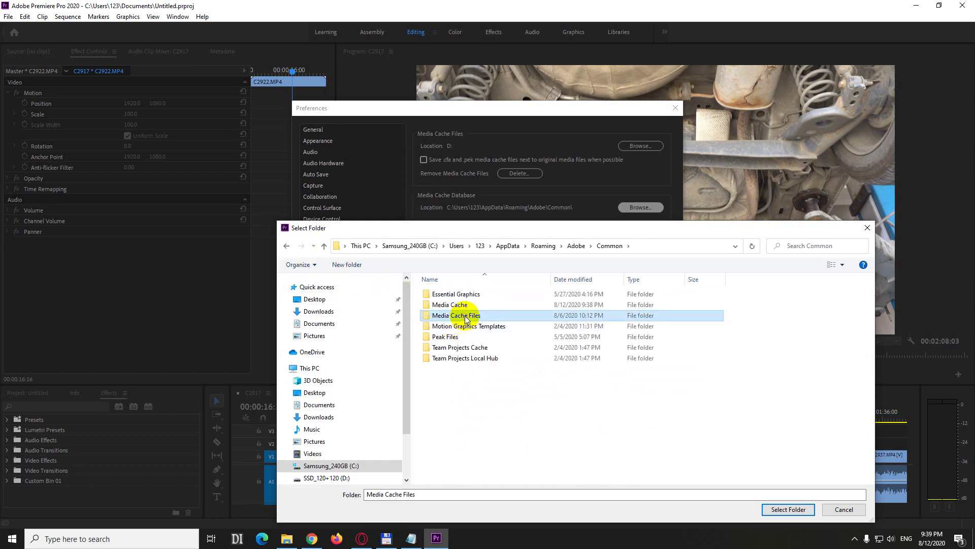
pyautogui.doubleClick(456, 315)
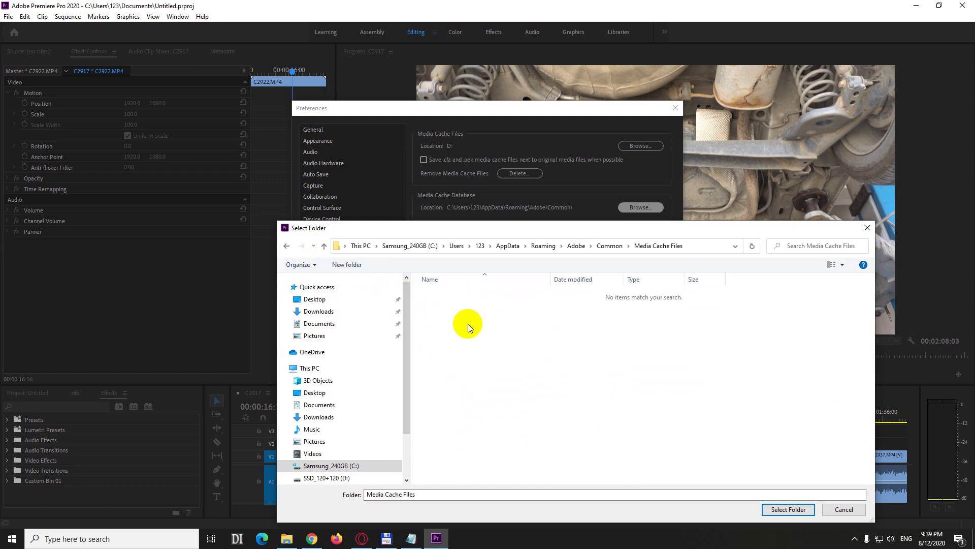
pyautogui.click(324, 246)
pyautogui.moveTo(439, 498); pyautogui.dragTo(307, 491)
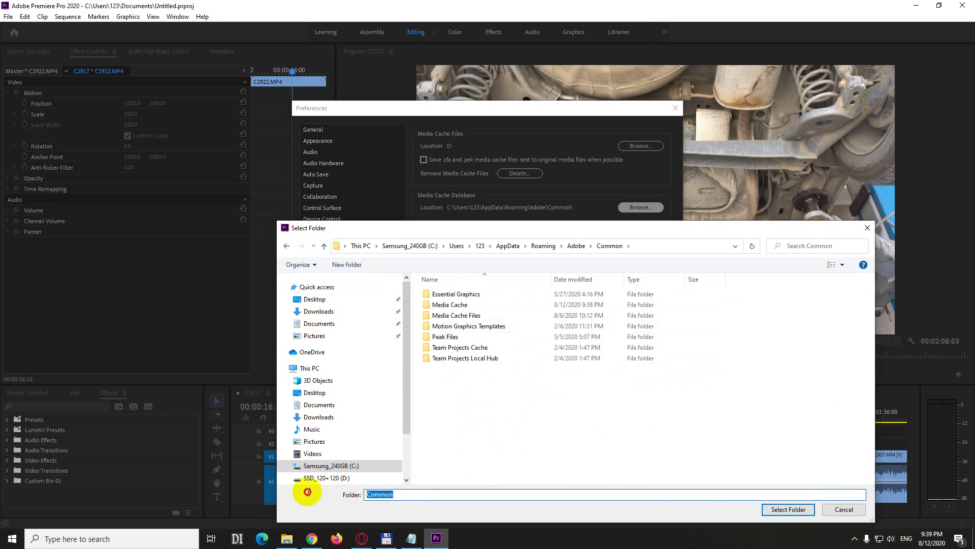
pyautogui.write('*')
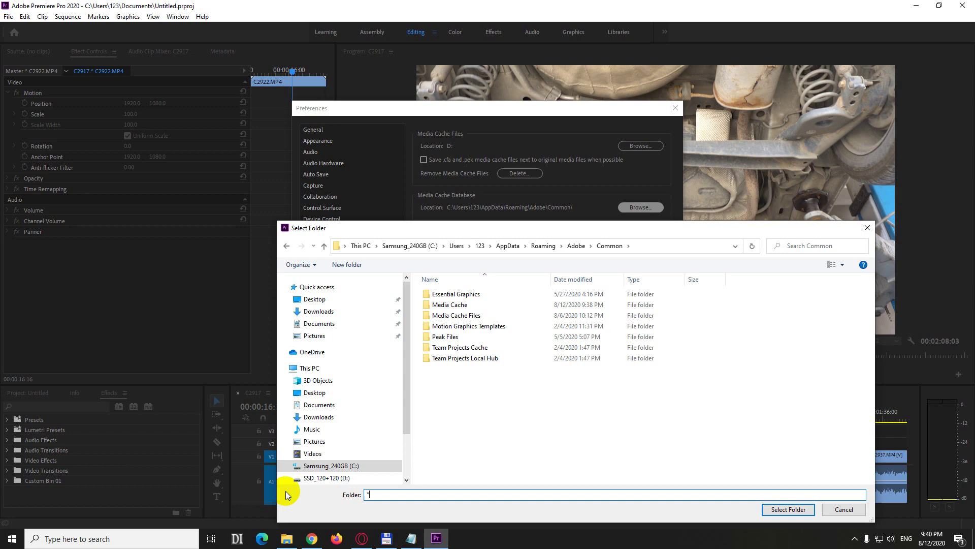
pyautogui.hotkey('ctrl', 'a')
pyautogui.doubleClick(449, 305)
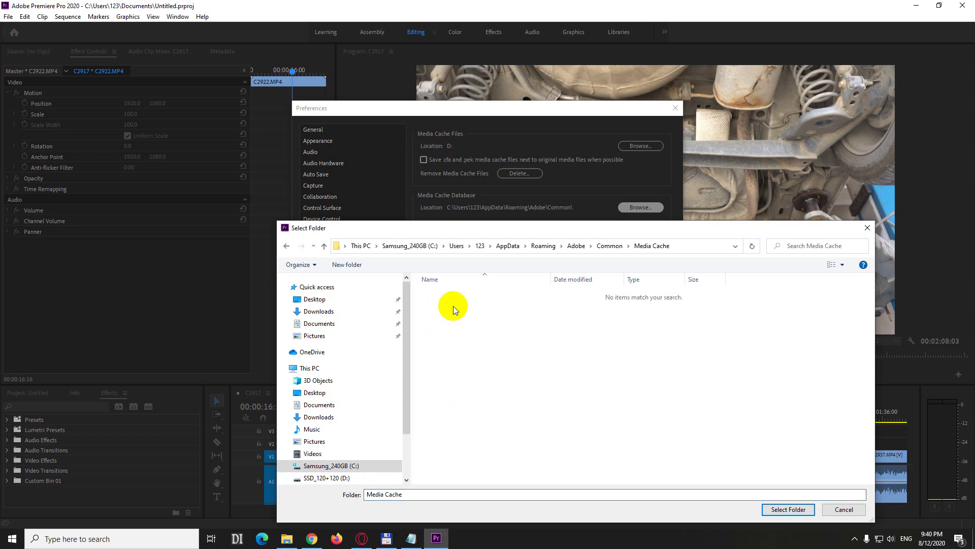
pyautogui.click(324, 246)
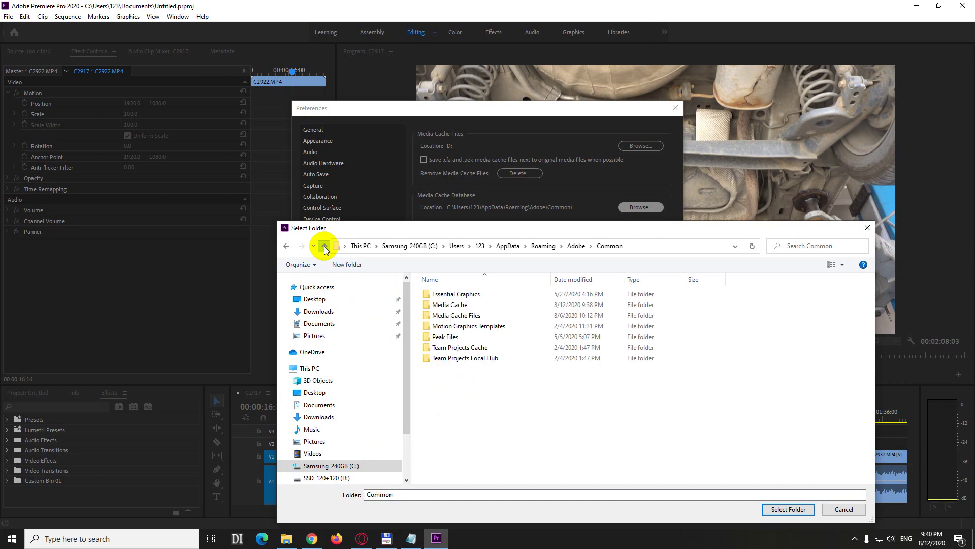
pyautogui.doubleClick(451, 315)
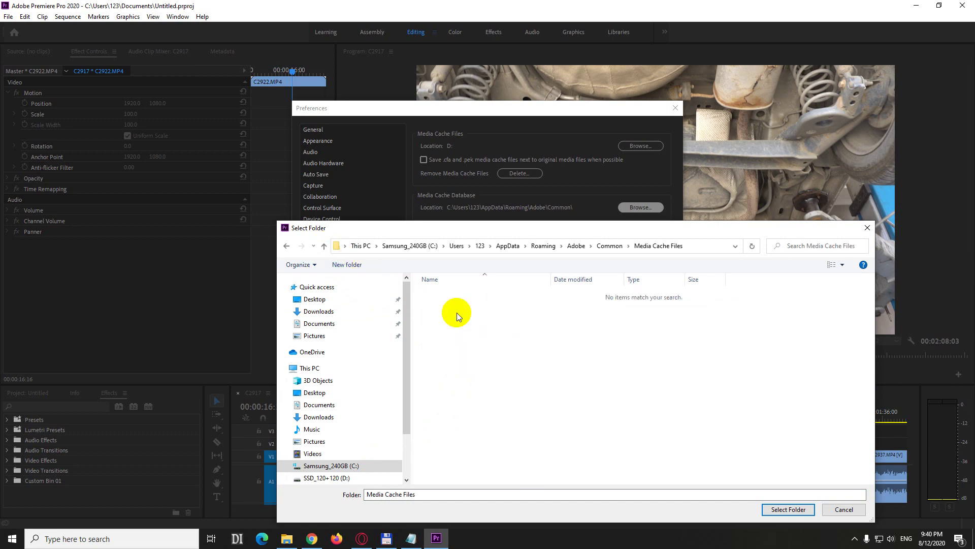
pyautogui.click(324, 249)
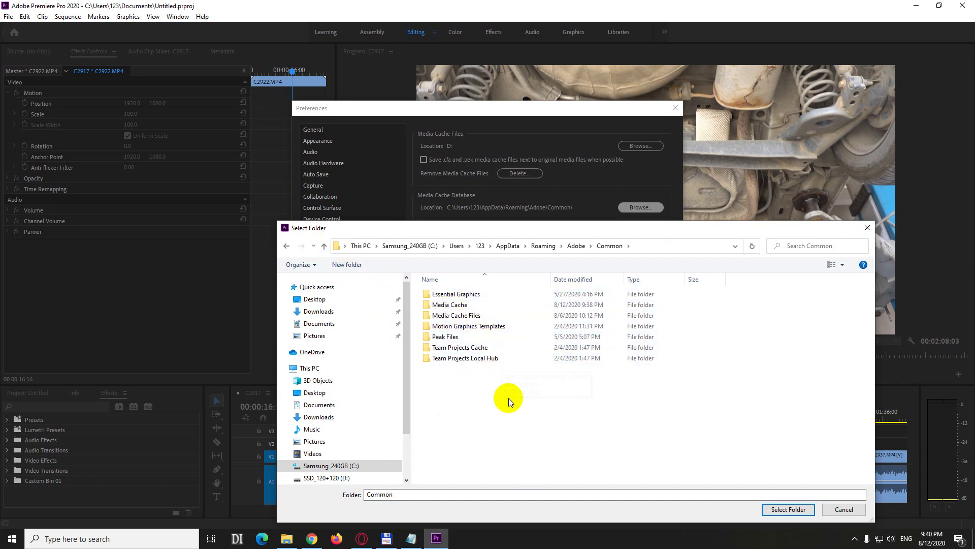
# Delete the Media Cache and Media Cache Files folders, then cancel the folder picker
pyautogui.rightClick(449, 306)
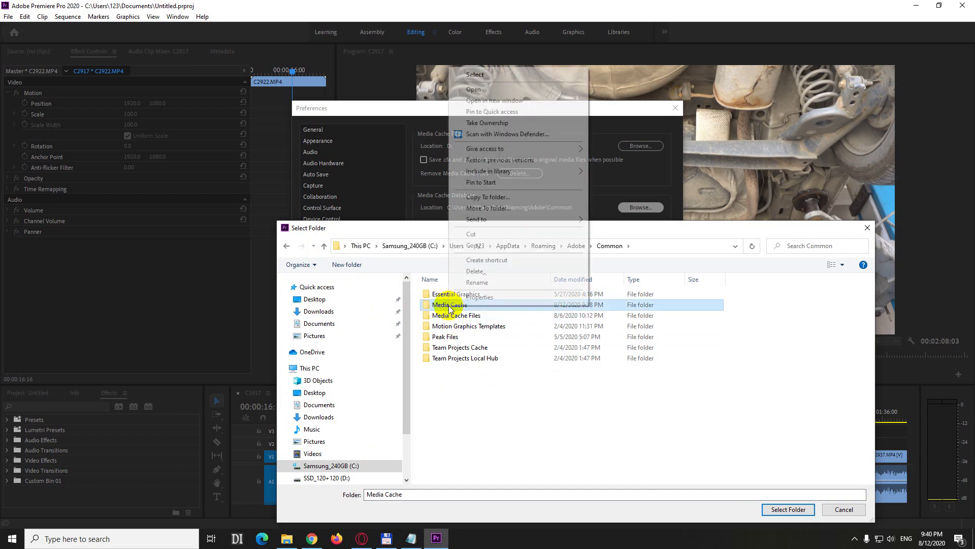
pyautogui.click(470, 271)
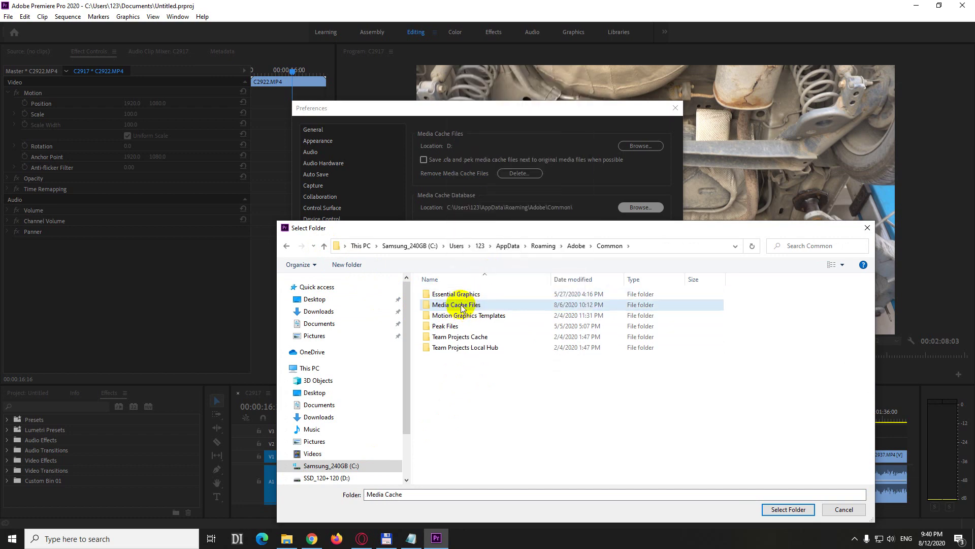
pyautogui.rightClick(462, 308)
pyautogui.click(496, 274)
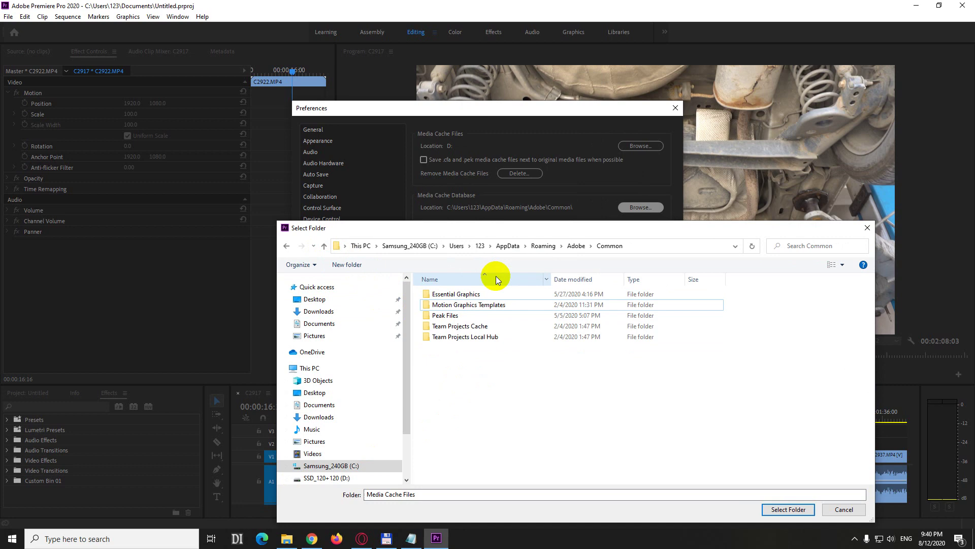
pyautogui.click(842, 510)
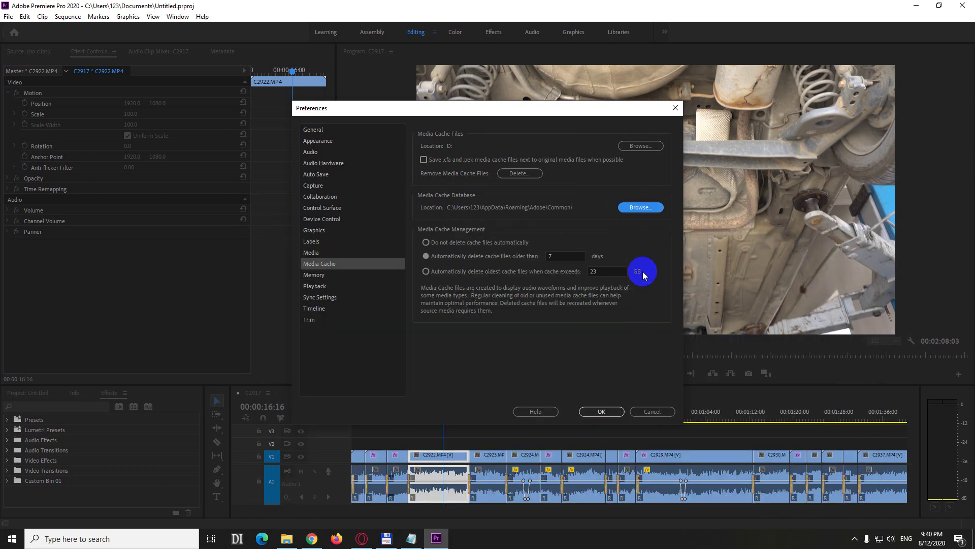
# Close Preferences without saving, then relaunch Premiere Pro 2020 from the Start menu
pyautogui.click(652, 412)
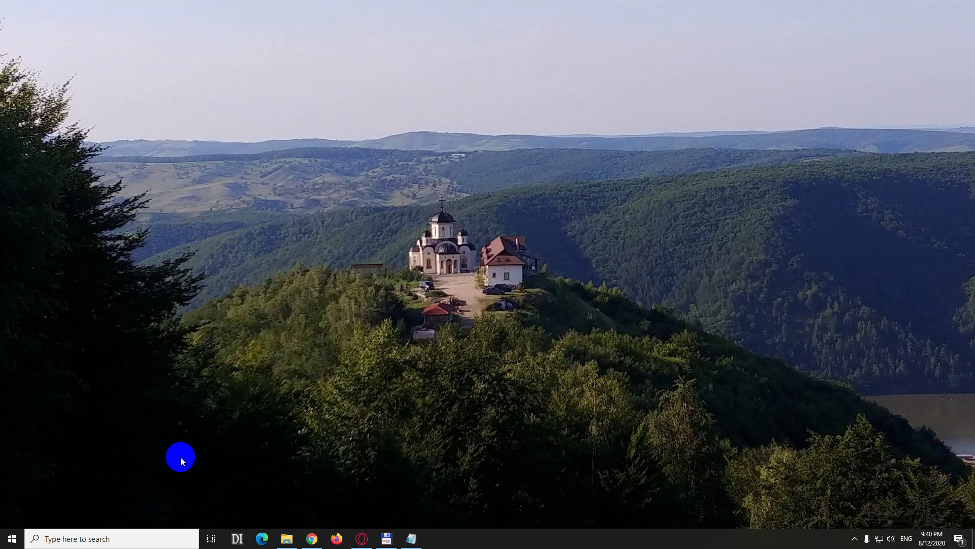
pyautogui.click(12, 539)
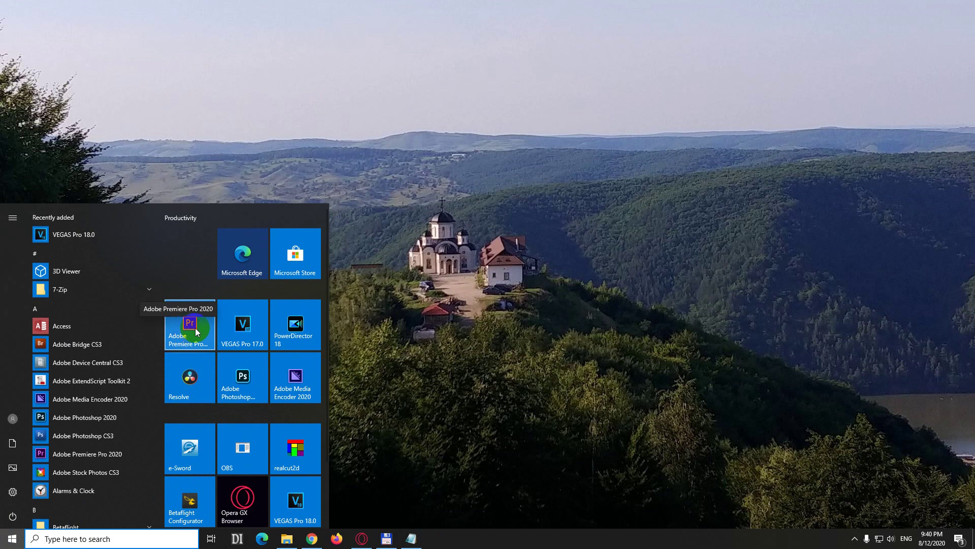
pyautogui.click(201, 331)
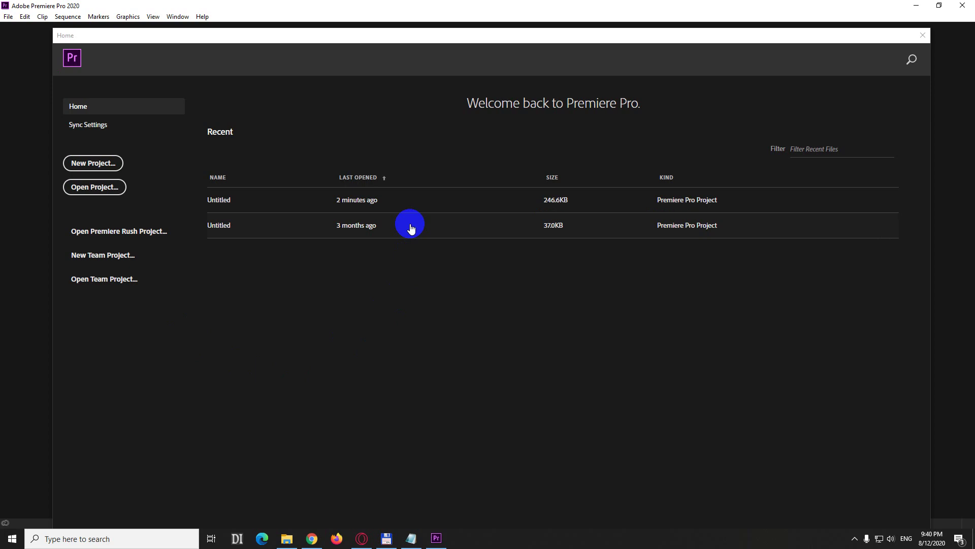
# Reopen the recent Untitled project and scrub from C2924 back to C2922 to check footage
pyautogui.click(333, 199)
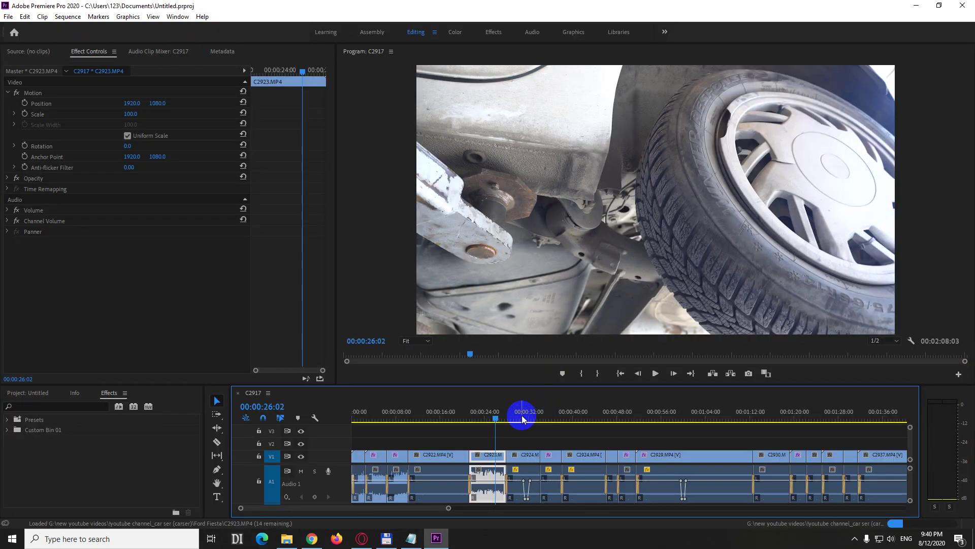
pyautogui.click(522, 417)
pyautogui.moveTo(522, 417); pyautogui.dragTo(659, 418)
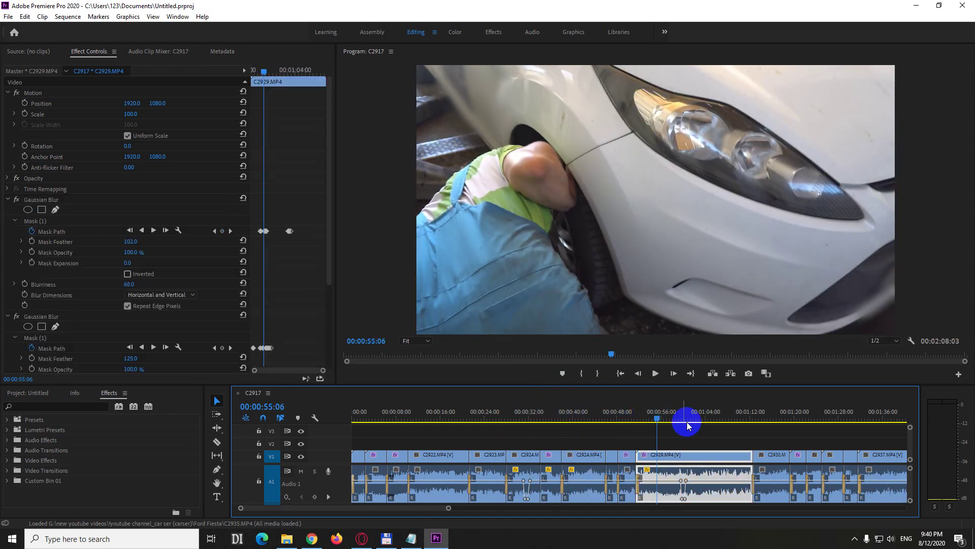
pyautogui.moveTo(688, 426); pyautogui.dragTo(469, 427)
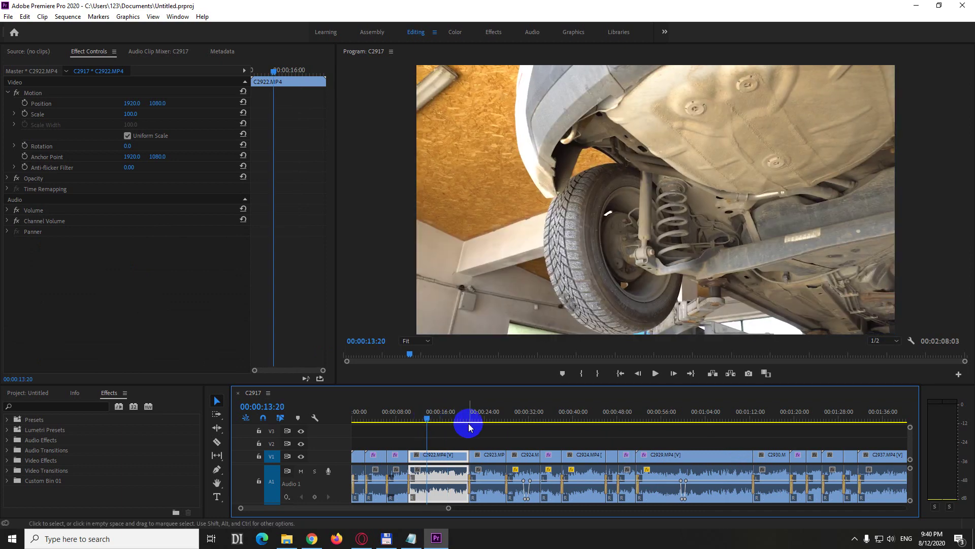